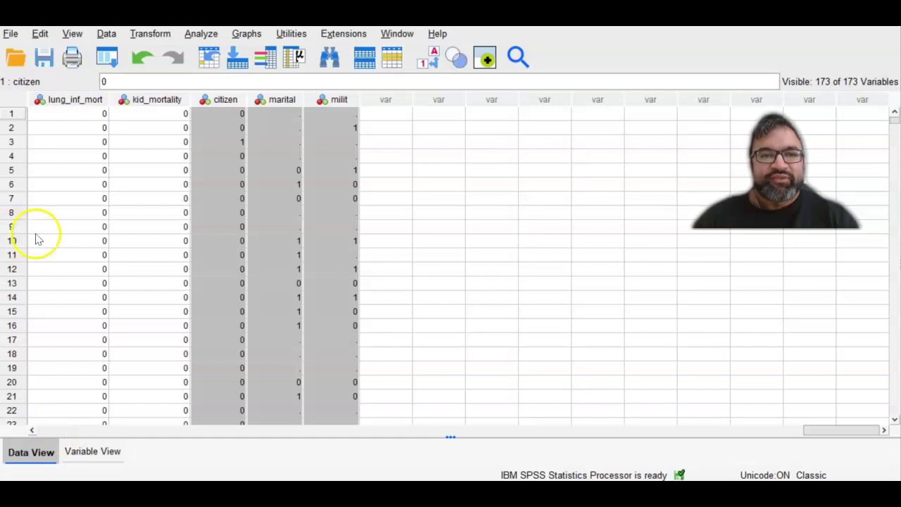
Browse the Analyze menu's submenus through to Complex Samples > Logistic Regression.
click(202, 34)
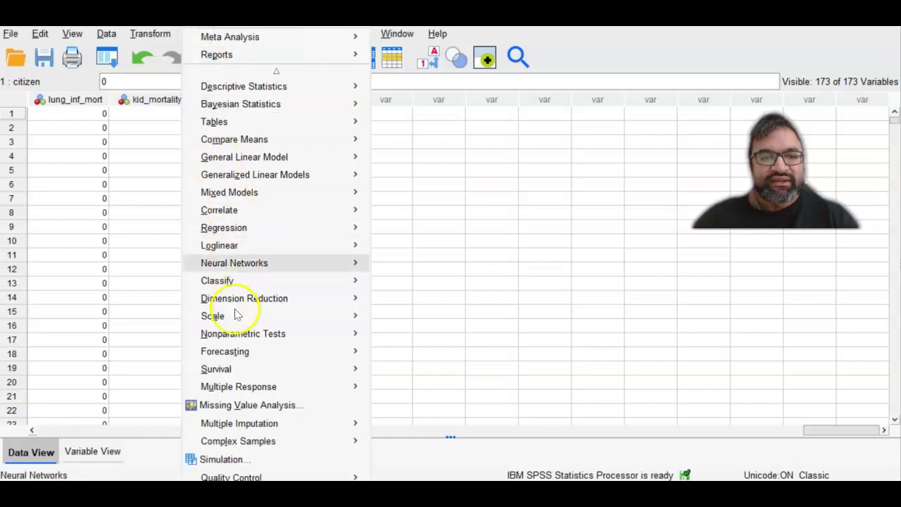
mouse_move(246, 385)
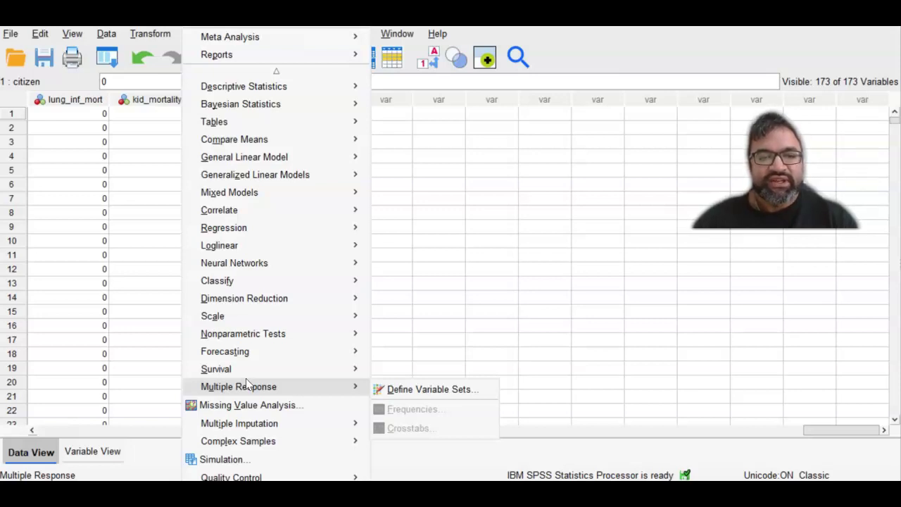
mouse_move(277, 182)
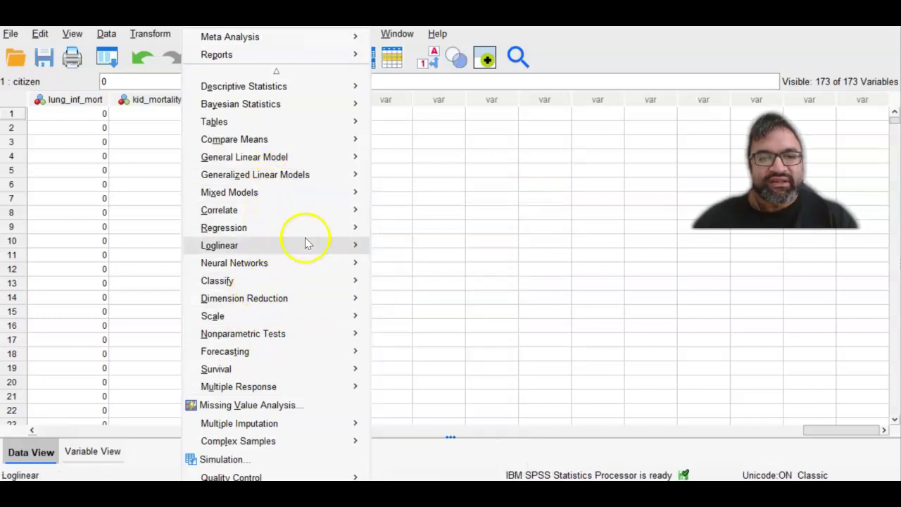
mouse_move(345, 245)
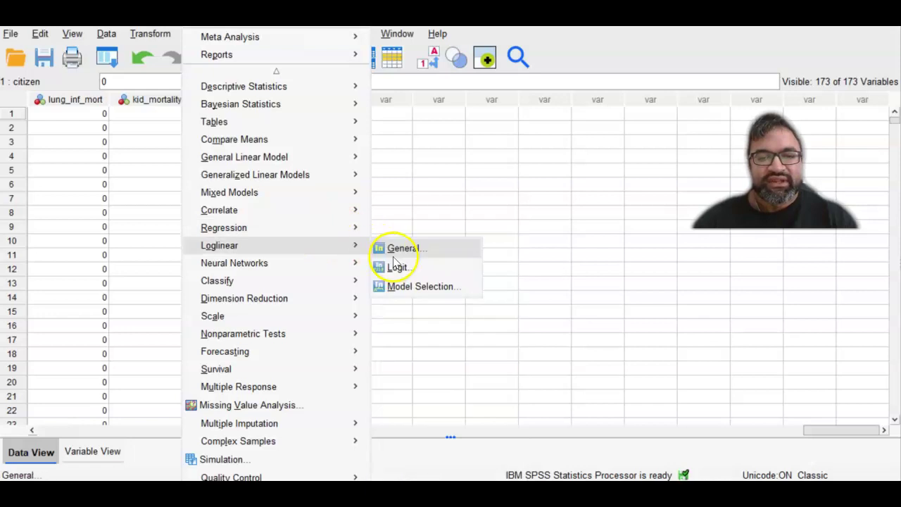
mouse_move(348, 229)
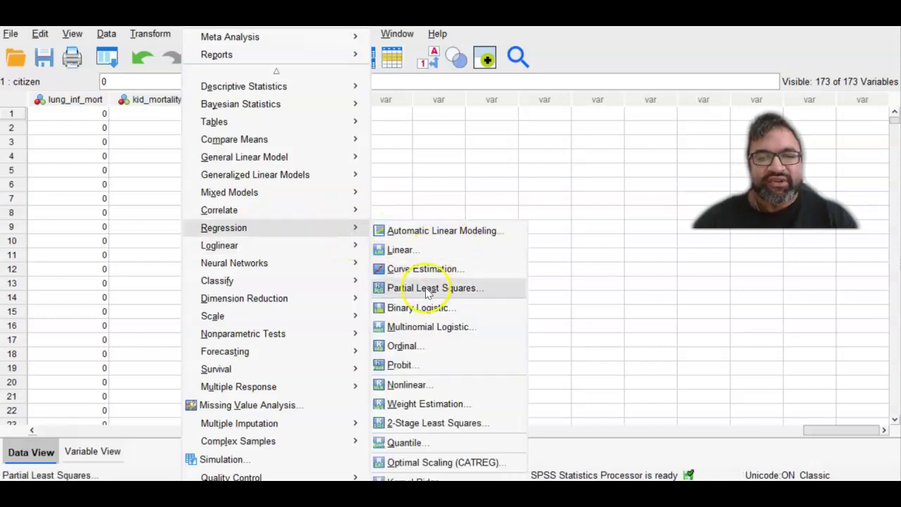
mouse_move(293, 211)
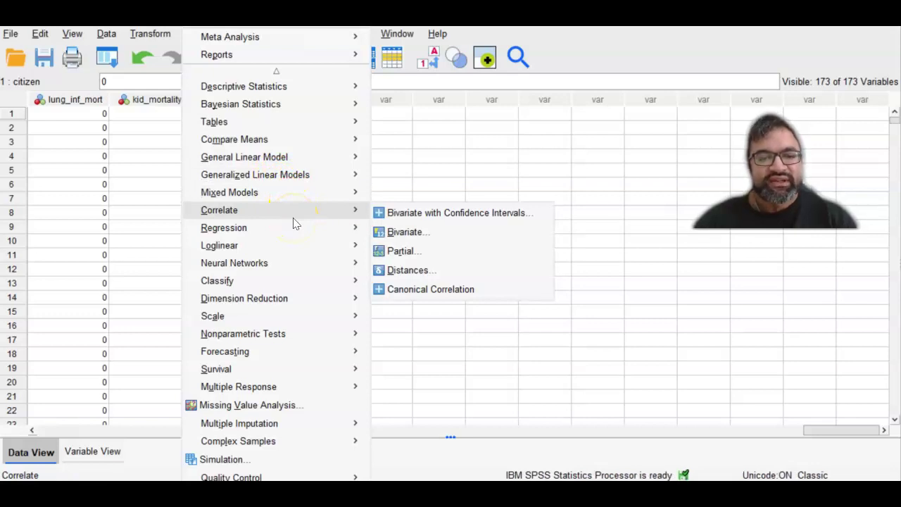
mouse_move(303, 441)
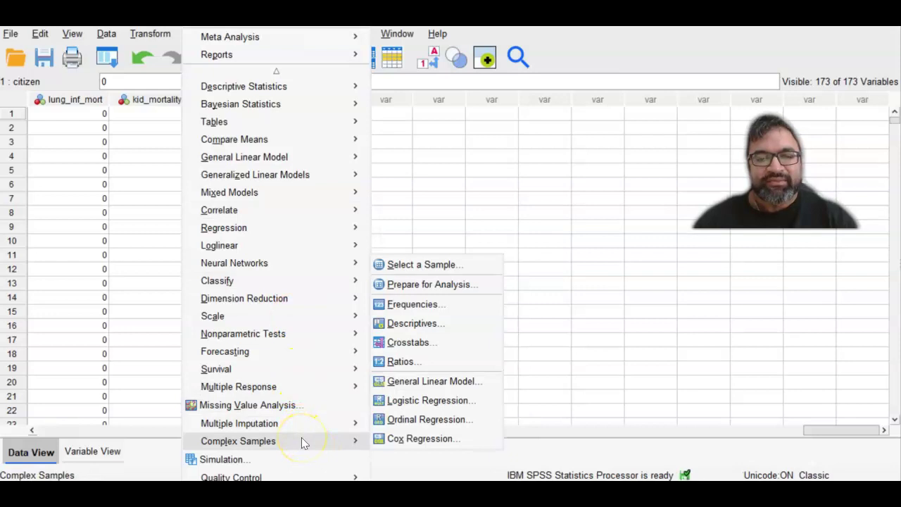
mouse_move(331, 424)
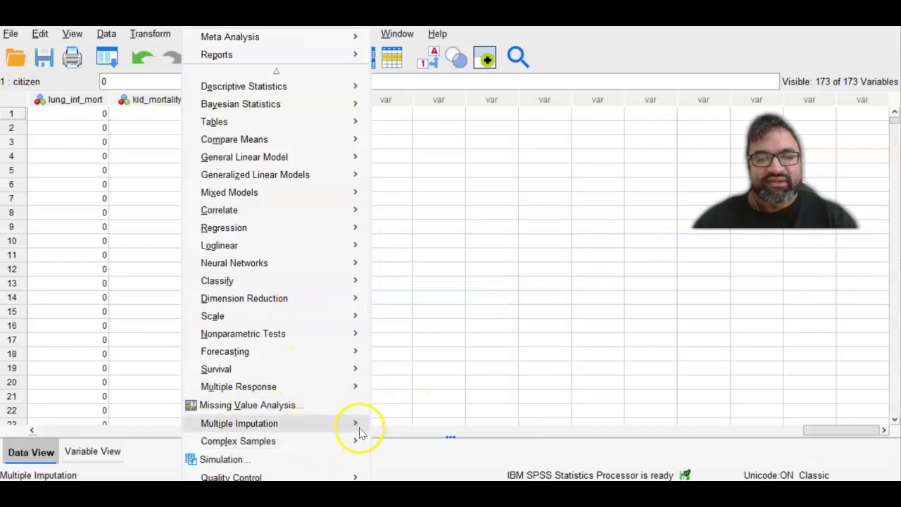
mouse_move(356, 437)
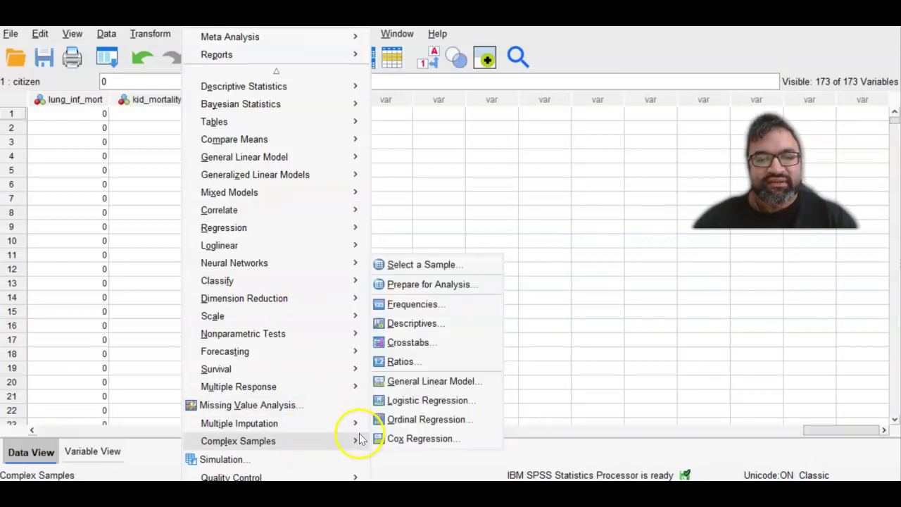
Start Complex Samples Logistic Regression and load the saved .csaplan plan file from Downloads.
click(398, 401)
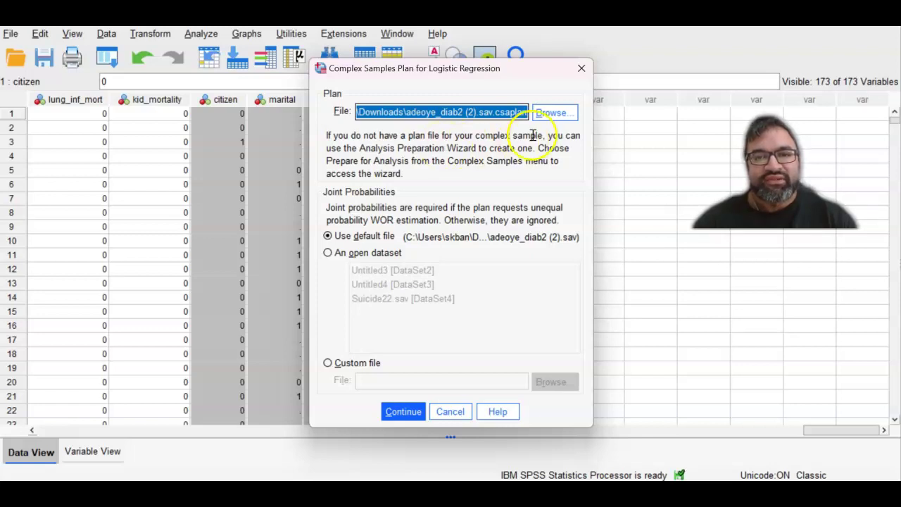
click(549, 117)
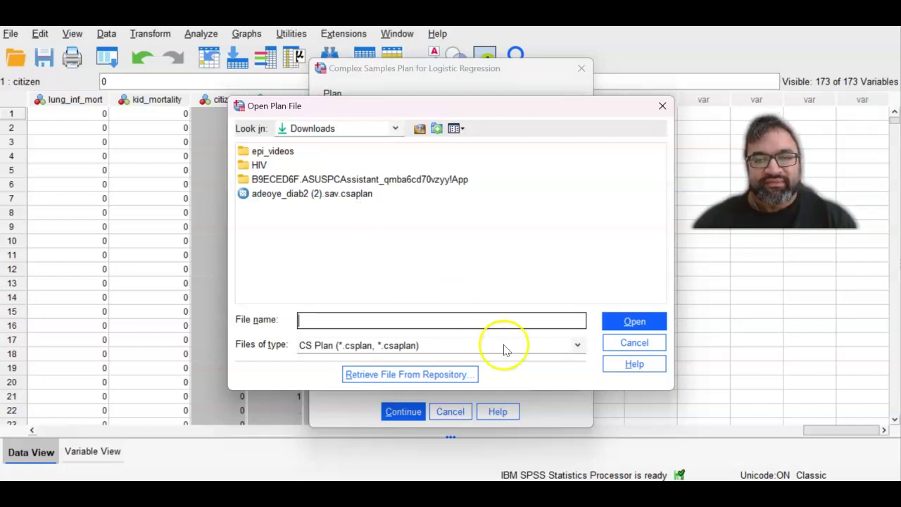
click(291, 195)
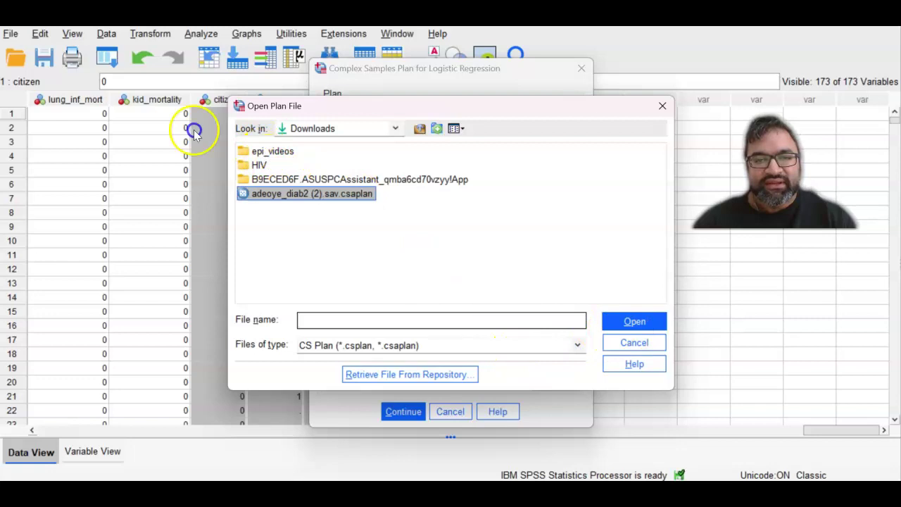
click(615, 325)
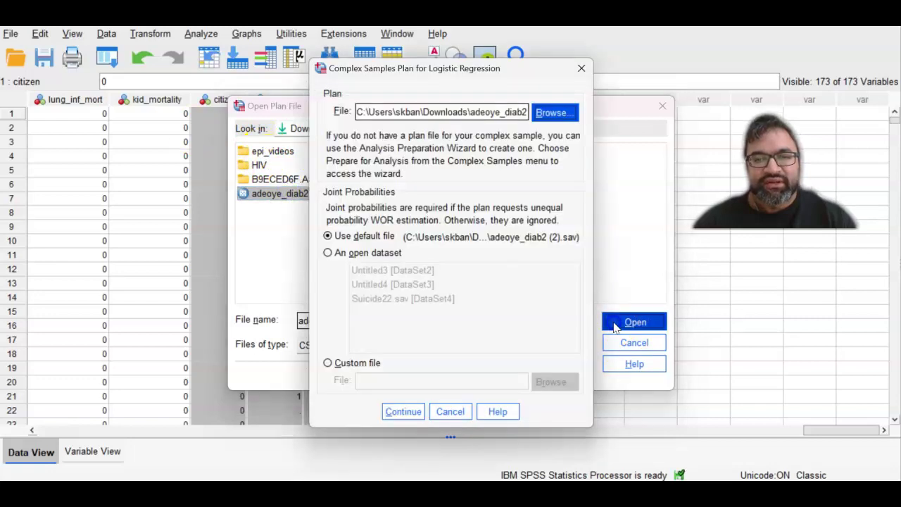
click(403, 411)
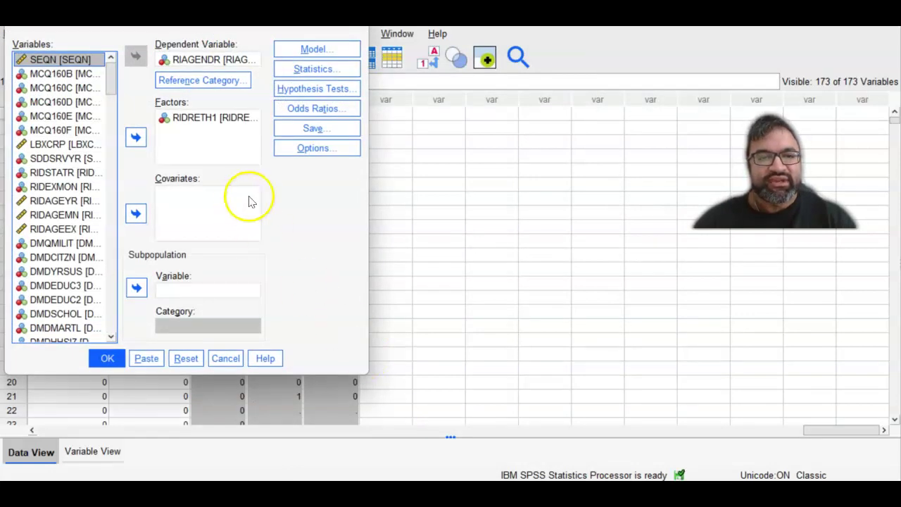
Remove RIAGENDR as dependent variable and RIDRETH1 from the factors.
click(215, 118)
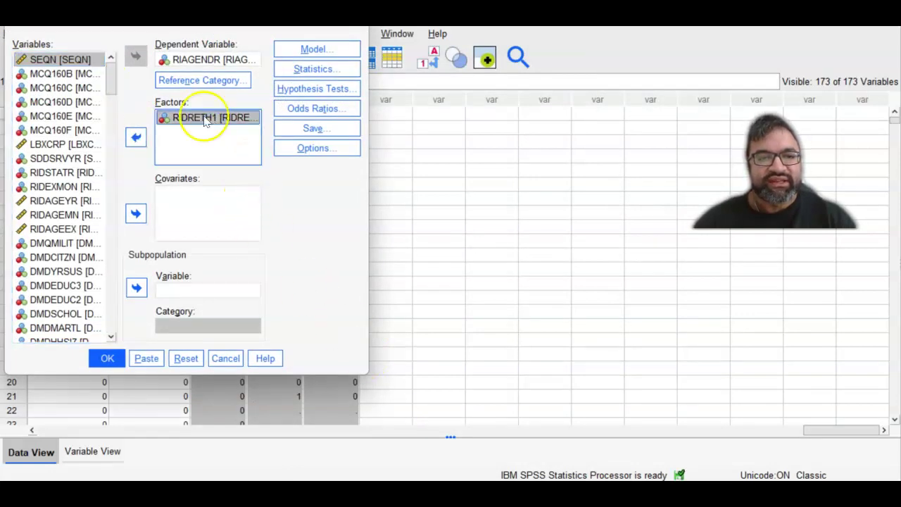
click(181, 60)
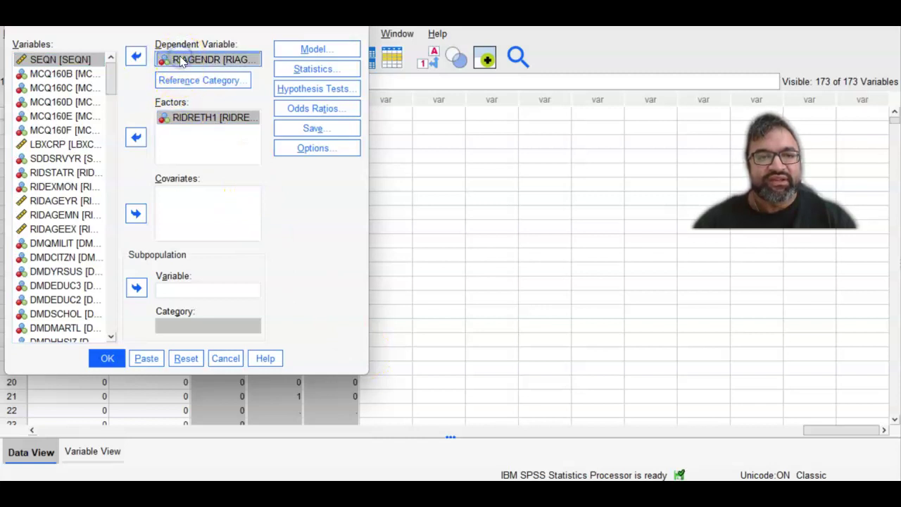
click(137, 57)
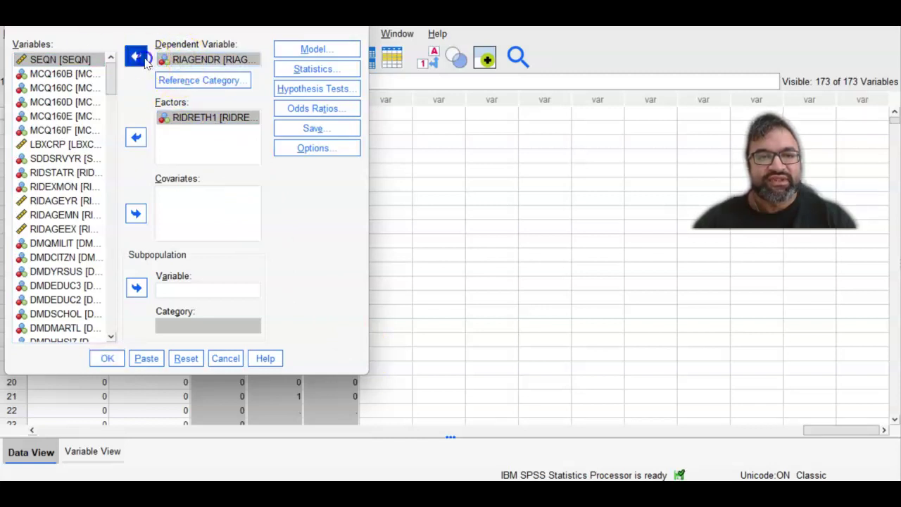
click(138, 138)
click(138, 138)
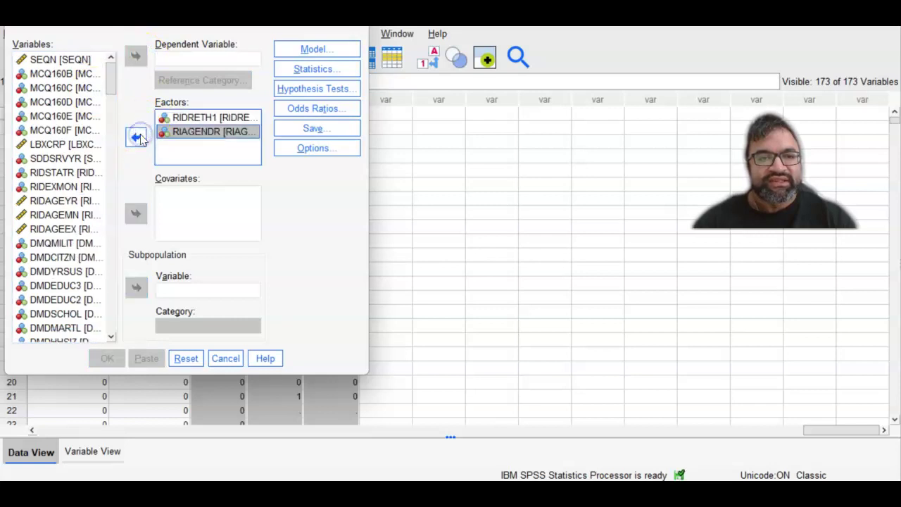
click(136, 139)
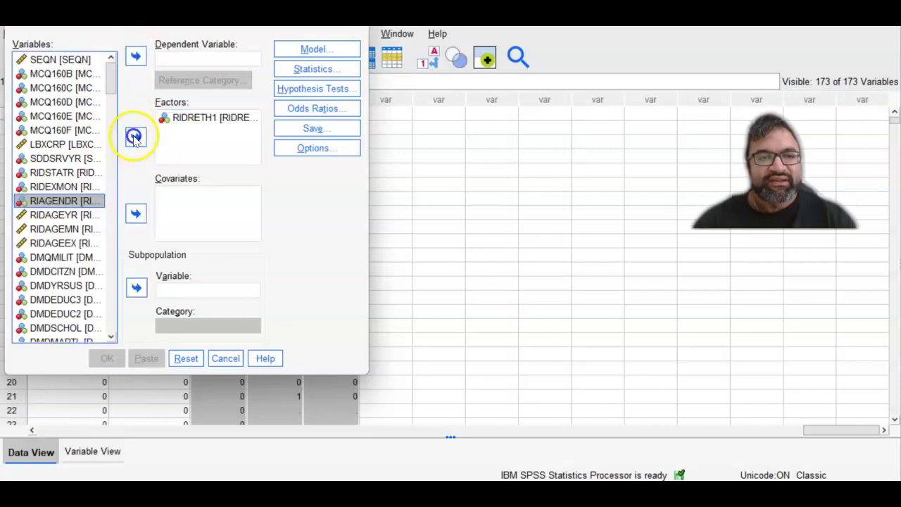
click(189, 118)
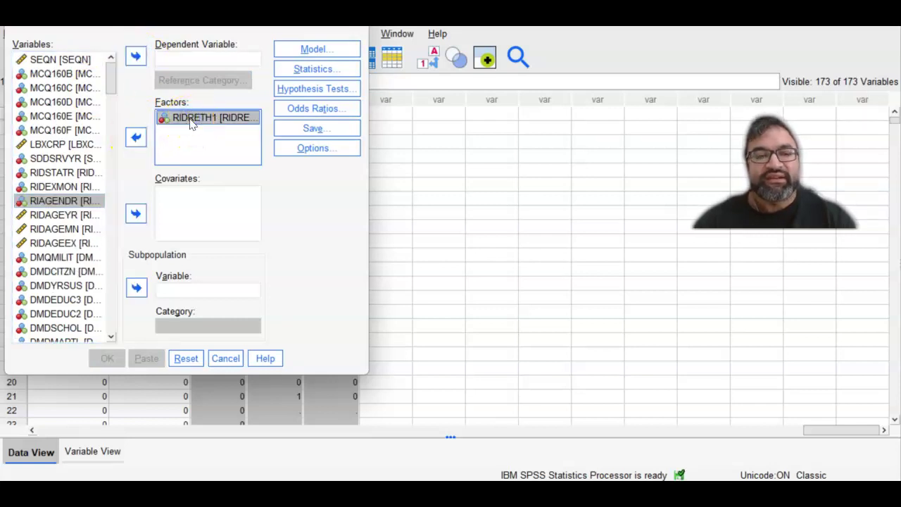
click(136, 138)
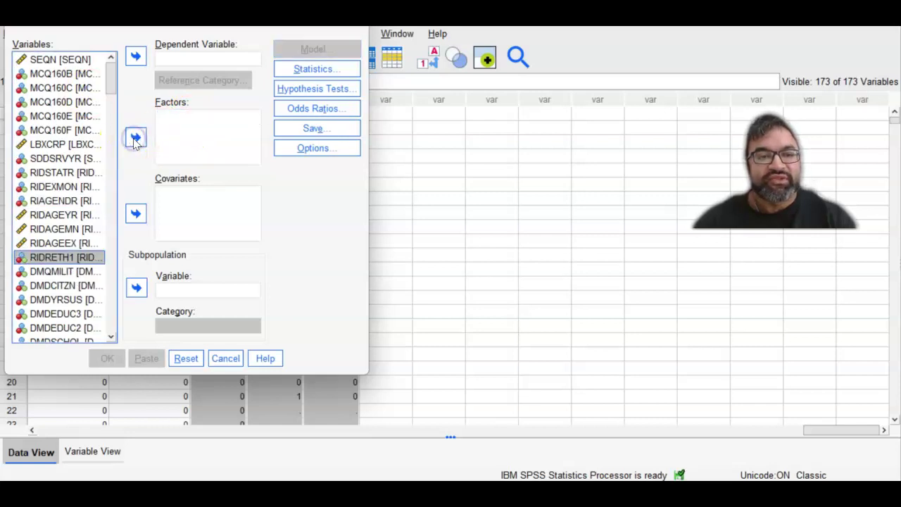
Add marital as the factor and milit as the dependent variable.
drag(115, 92, 118, 333)
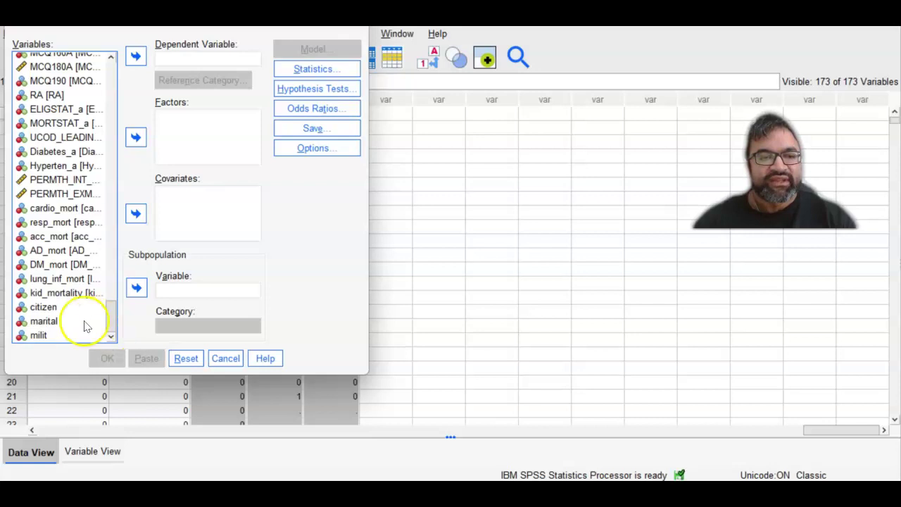
click(42, 321)
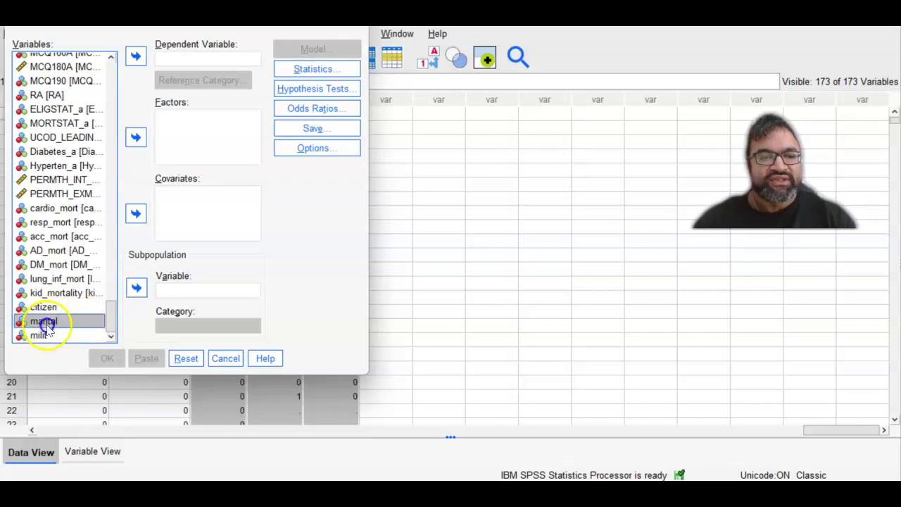
click(136, 138)
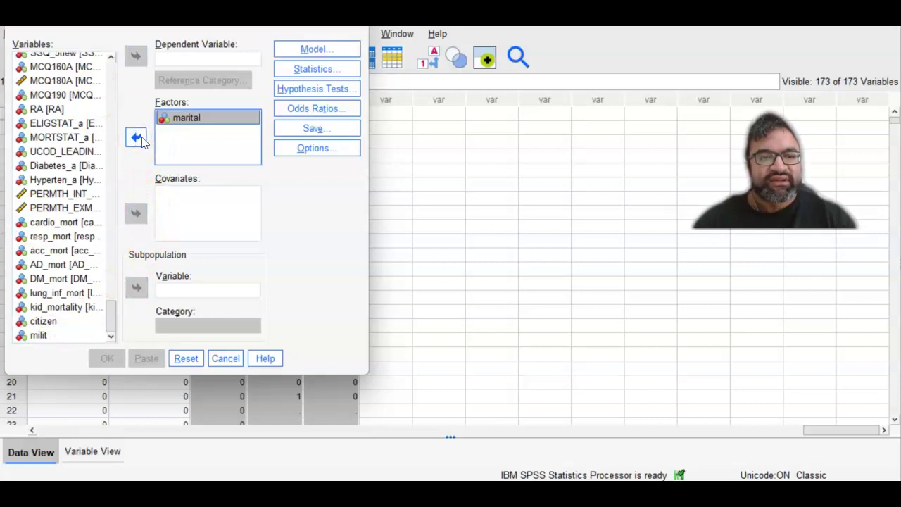
click(60, 338)
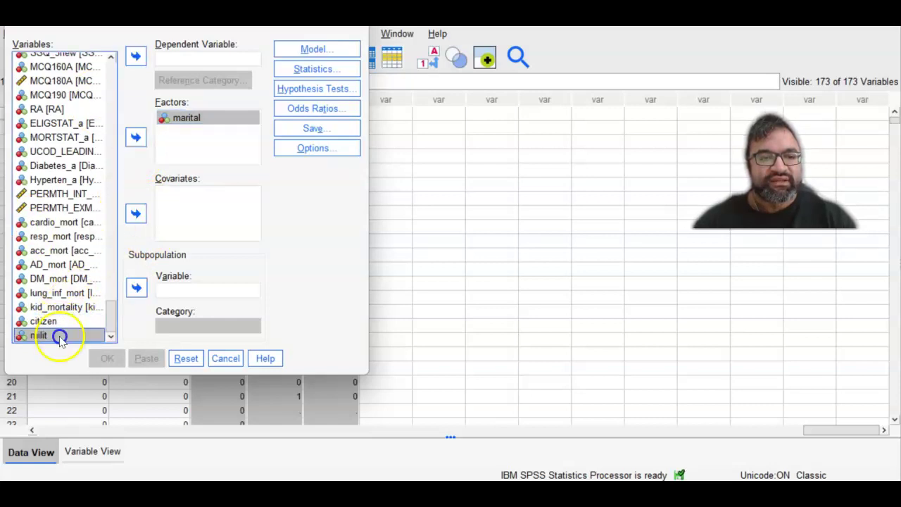
click(136, 56)
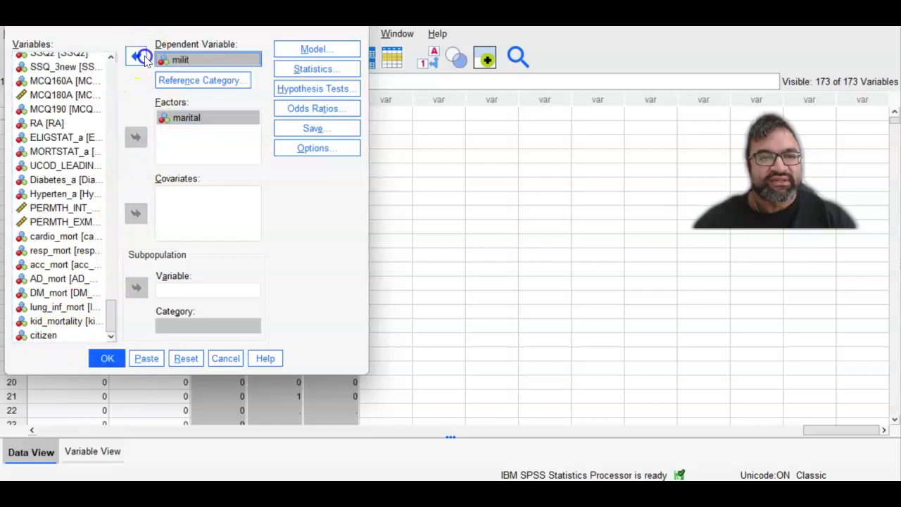
Set milit's reference category to its lowest value.
click(180, 81)
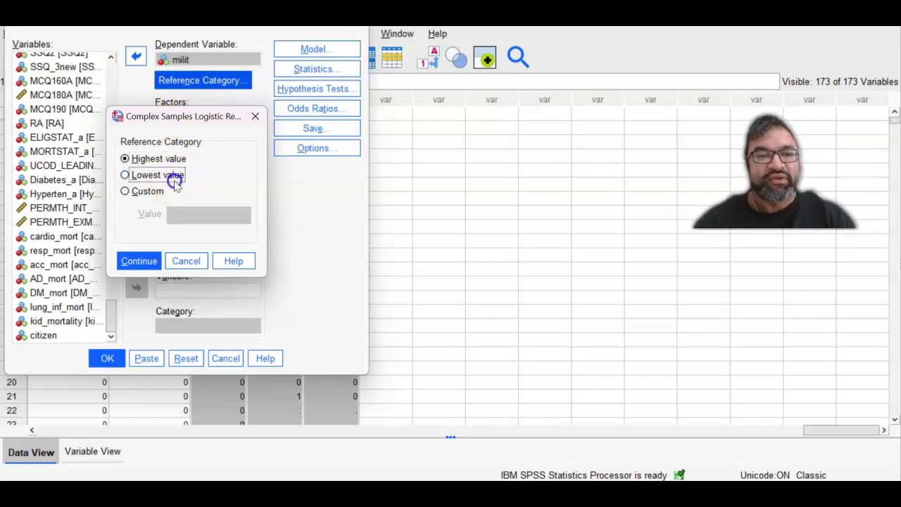
click(175, 175)
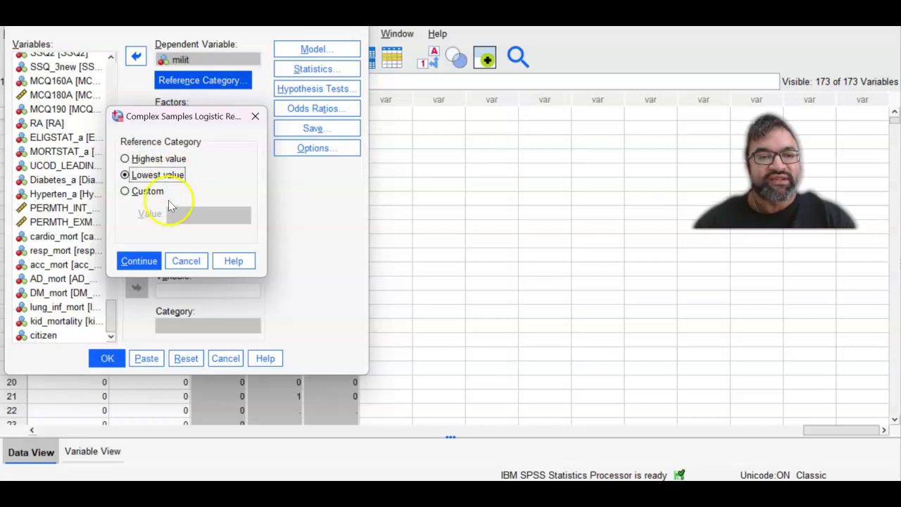
click(148, 261)
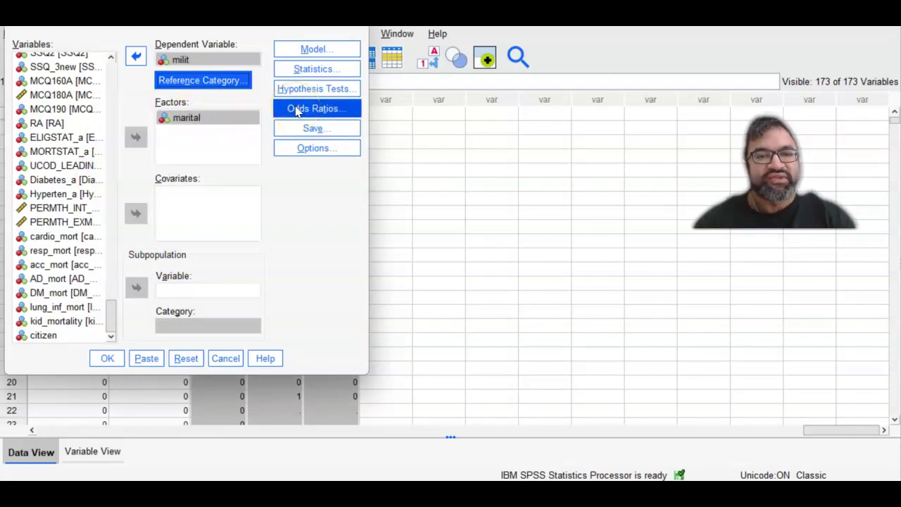
Add marital to the Odds Ratios grid with reference category set to Lowest value.
click(300, 71)
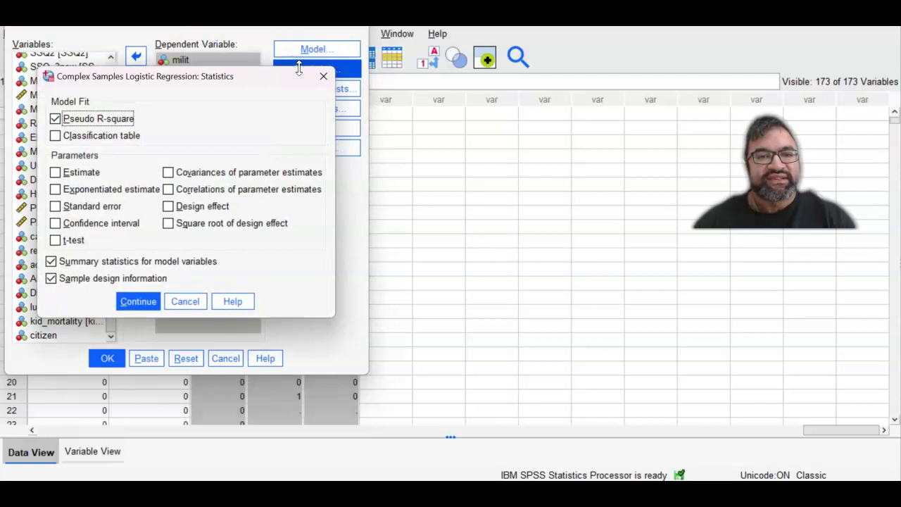
click(194, 301)
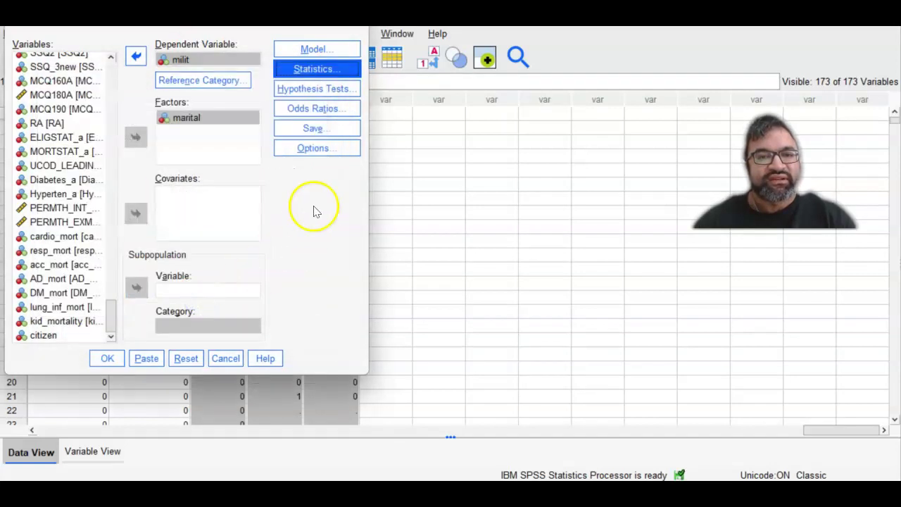
click(313, 110)
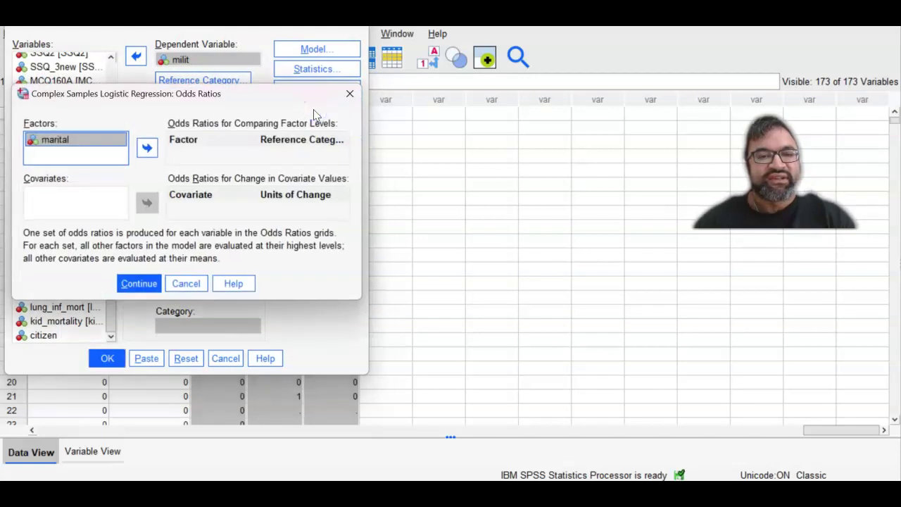
click(147, 149)
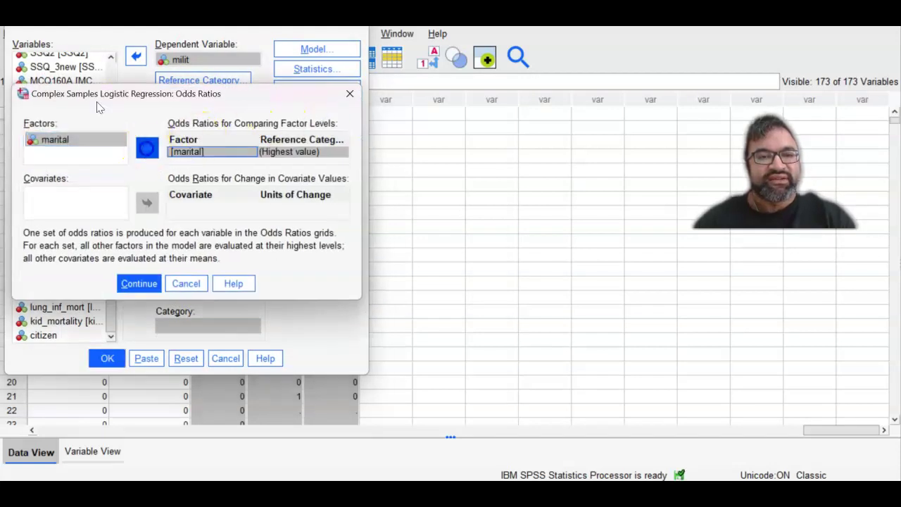
click(288, 152)
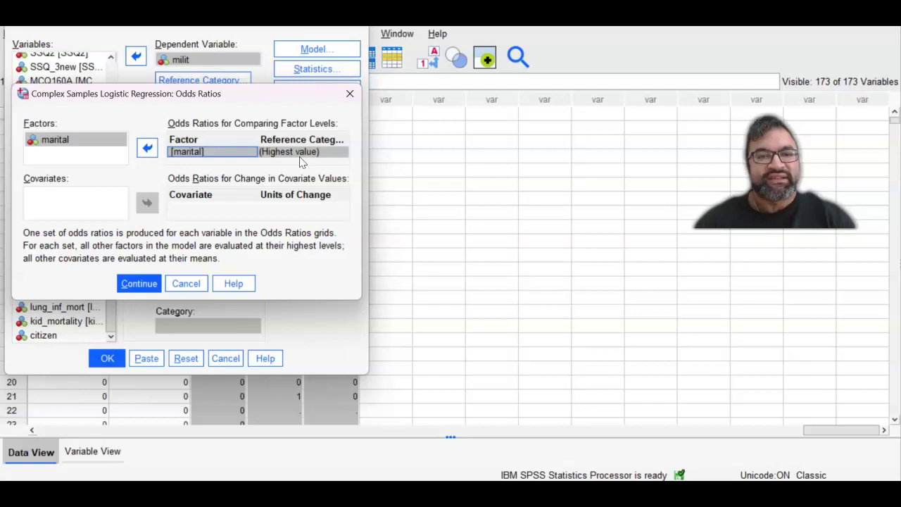
click(299, 162)
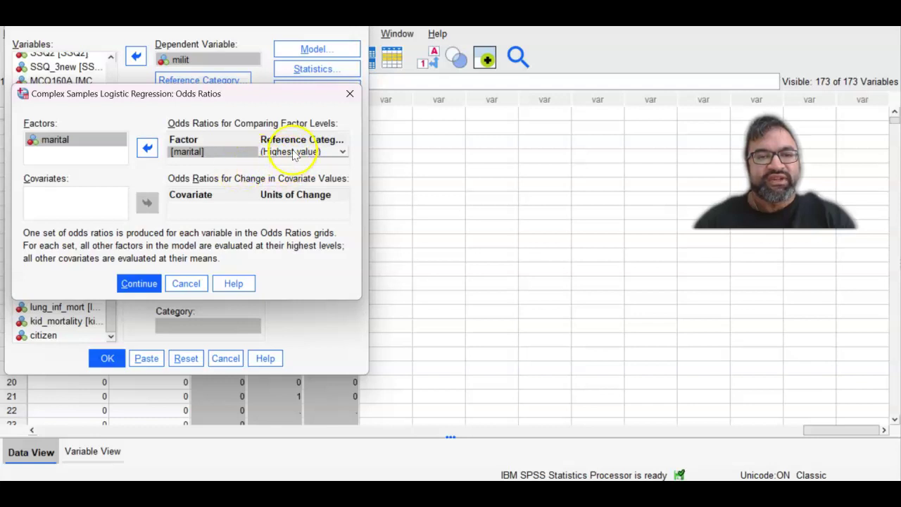
click(294, 152)
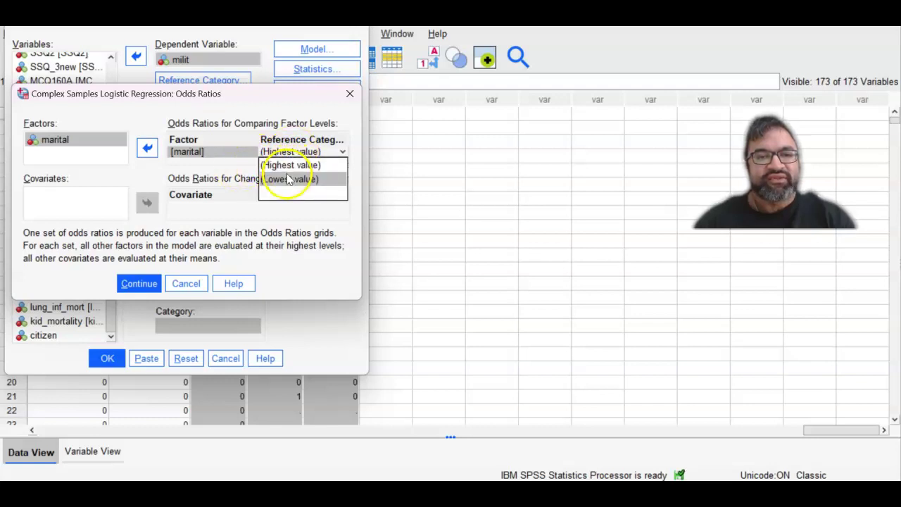
click(288, 179)
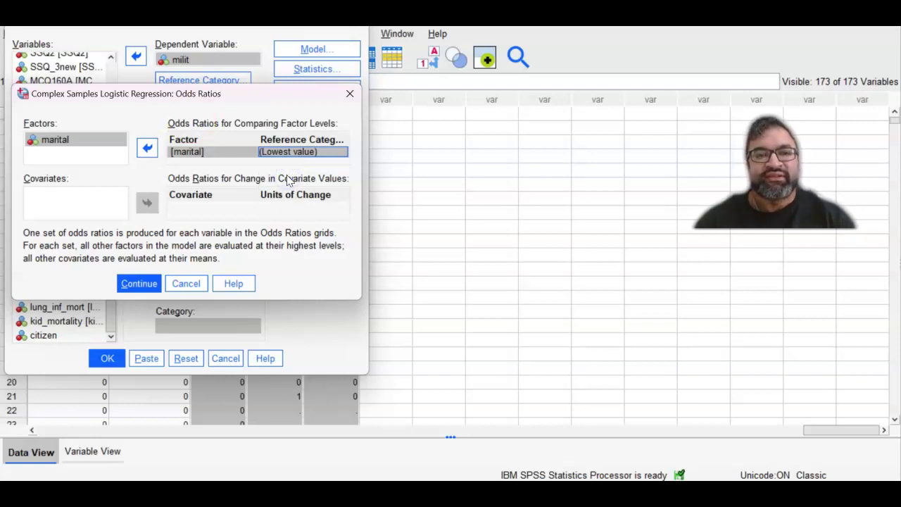
Confirm the odds ratio settings and run the logistic regression.
click(140, 283)
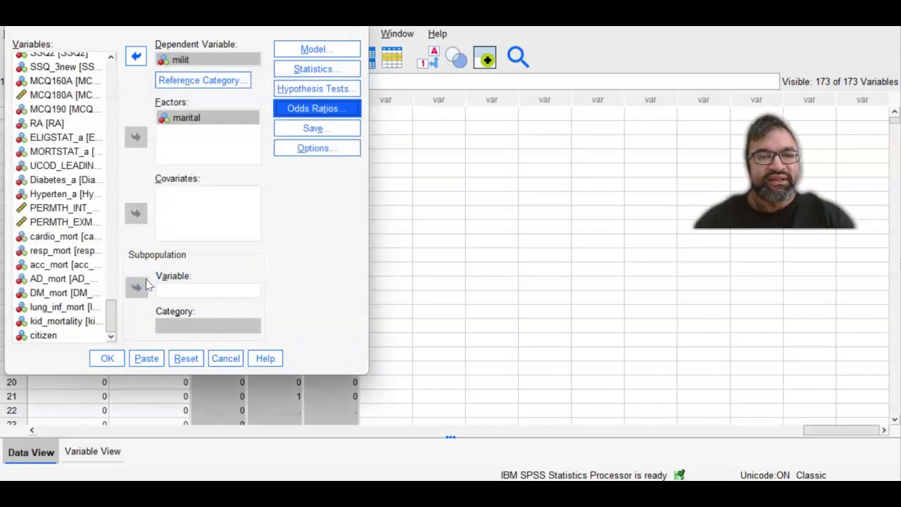
click(106, 357)
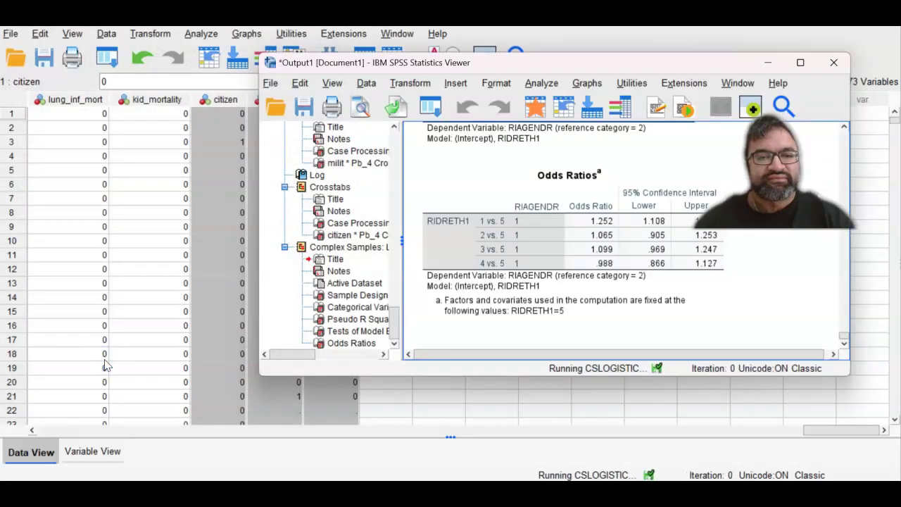
click(632, 325)
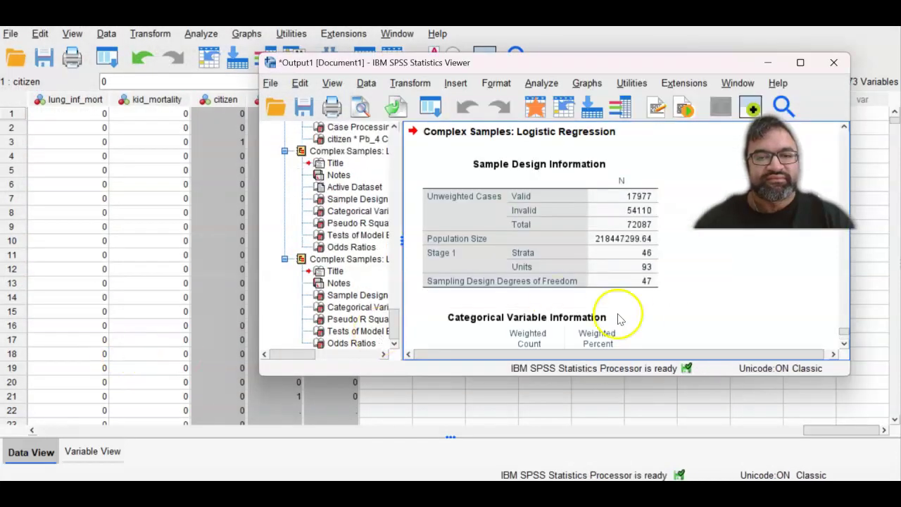
Scroll the output to the Categorical Variable Information table (milit 1 at 11.5%, marital 1 at 36.7%).
click(844, 344)
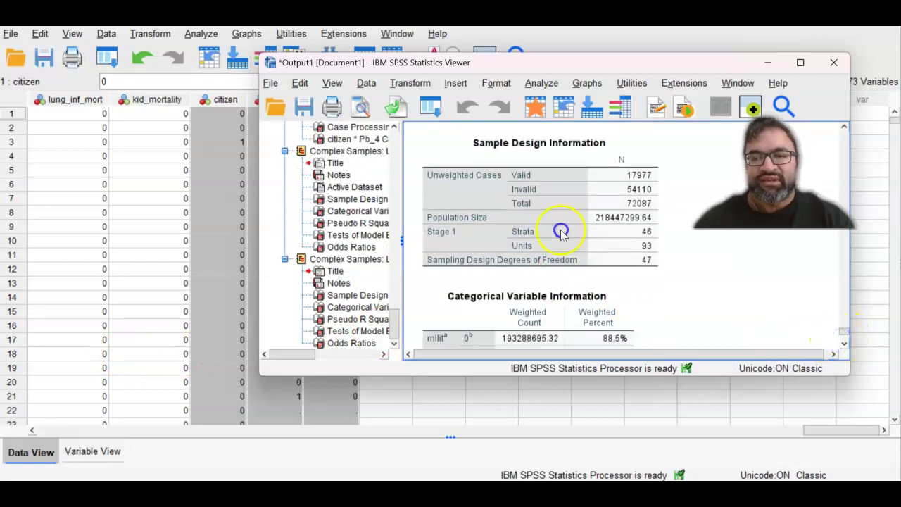
click(844, 344)
click(844, 344)
click(844, 344)
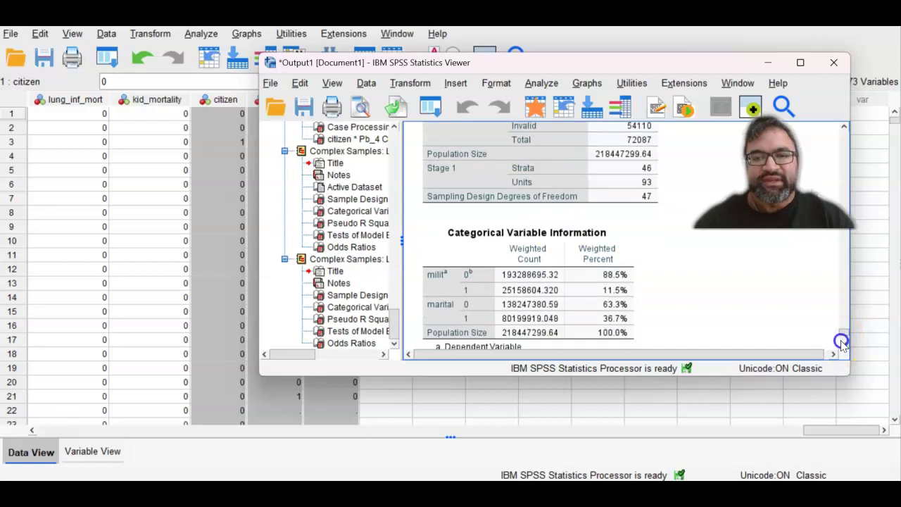
click(844, 344)
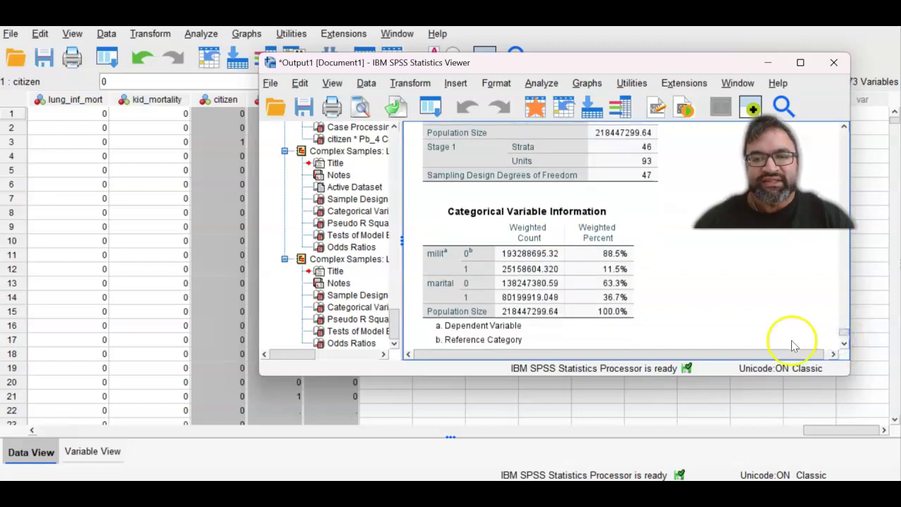
click(603, 326)
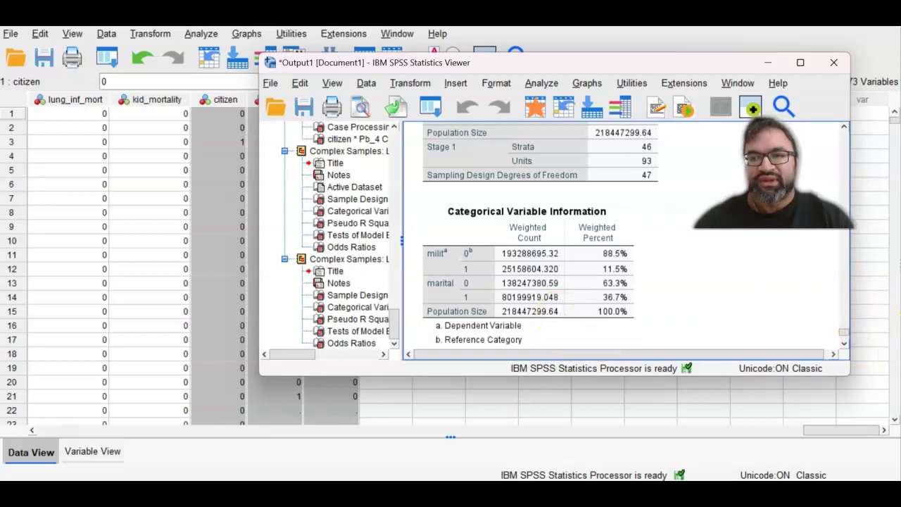
click(843, 334)
drag(843, 334, 843, 334)
click(614, 153)
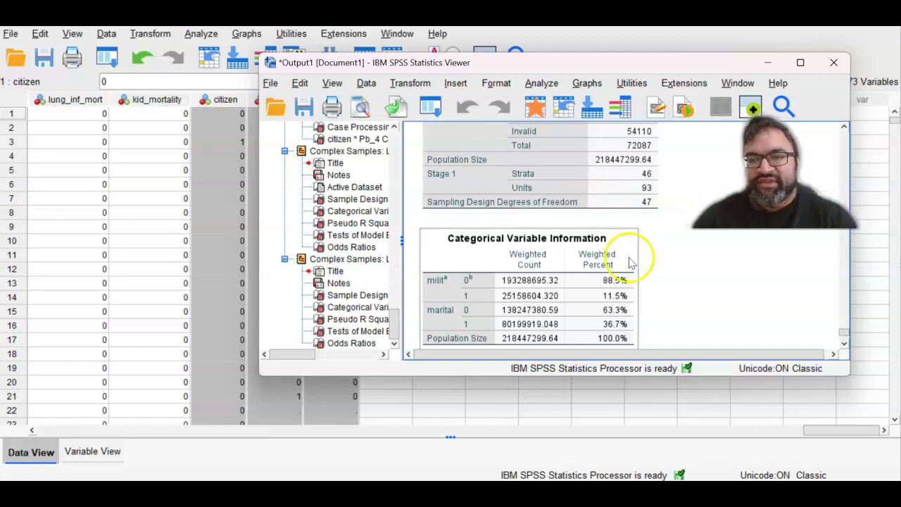
Scroll past Pseudo R Squares and Tests of Model Effects to the full Odds Ratios table.
click(845, 344)
click(845, 344)
click(845, 343)
click(845, 343)
click(846, 344)
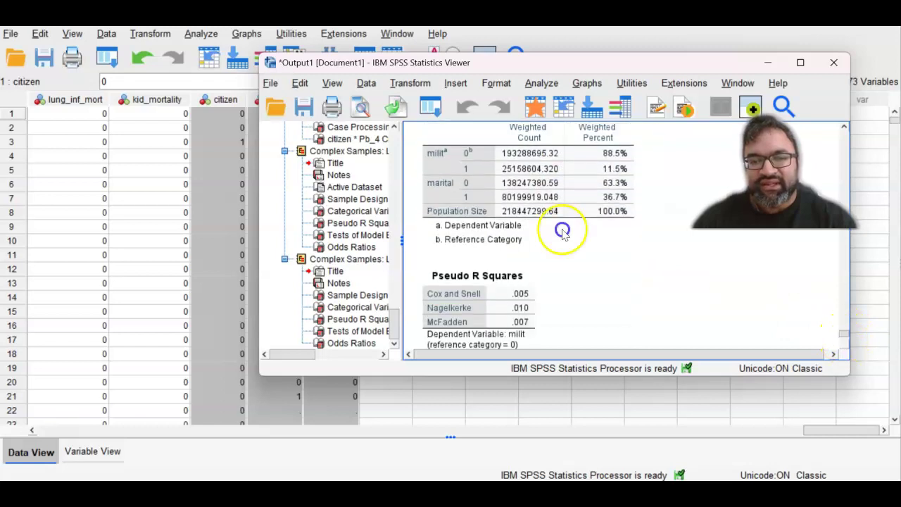
click(845, 343)
click(845, 343)
click(845, 342)
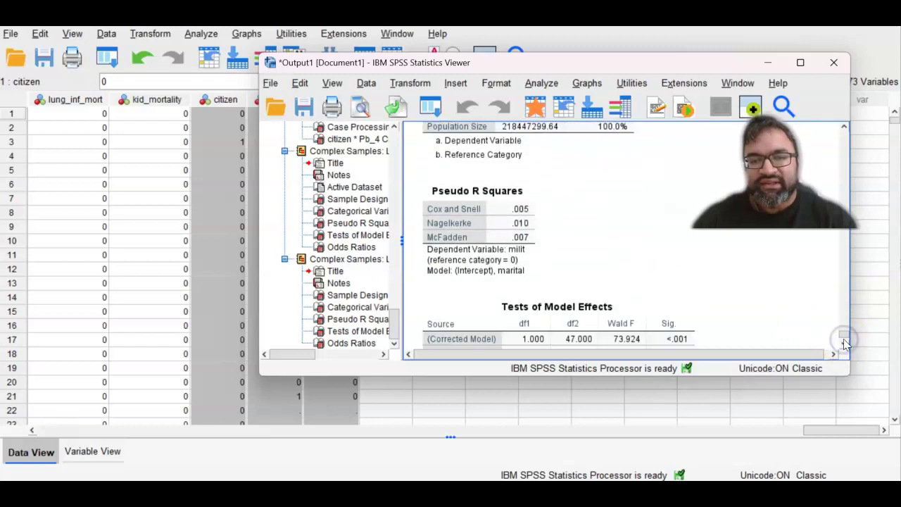
click(845, 342)
click(845, 343)
click(846, 342)
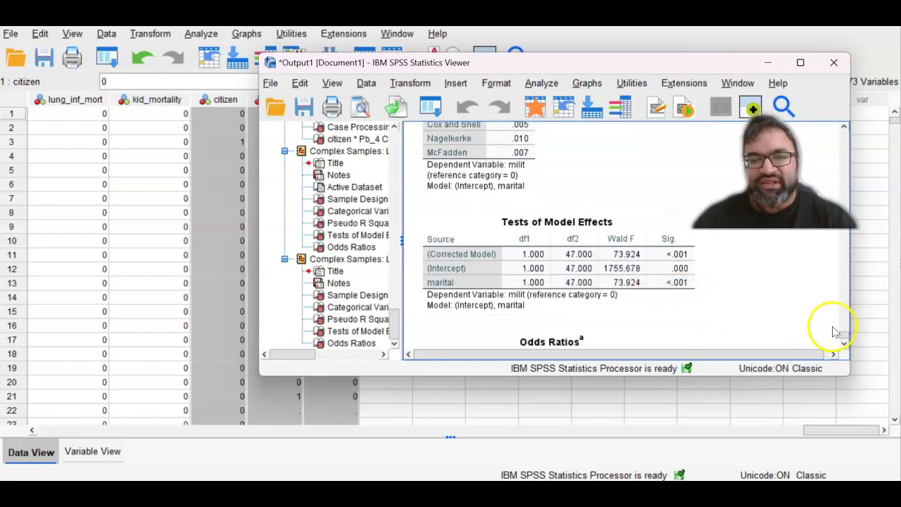
click(844, 345)
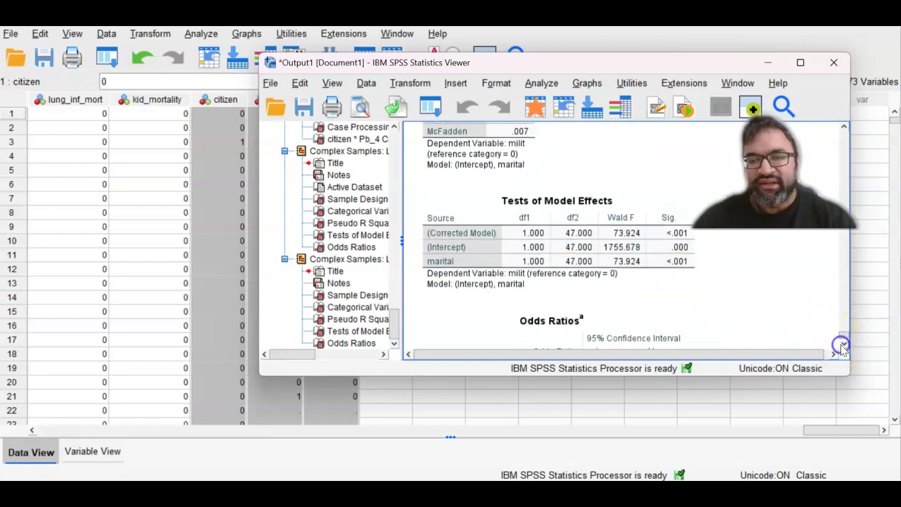
click(843, 345)
click(844, 346)
click(843, 345)
click(843, 345)
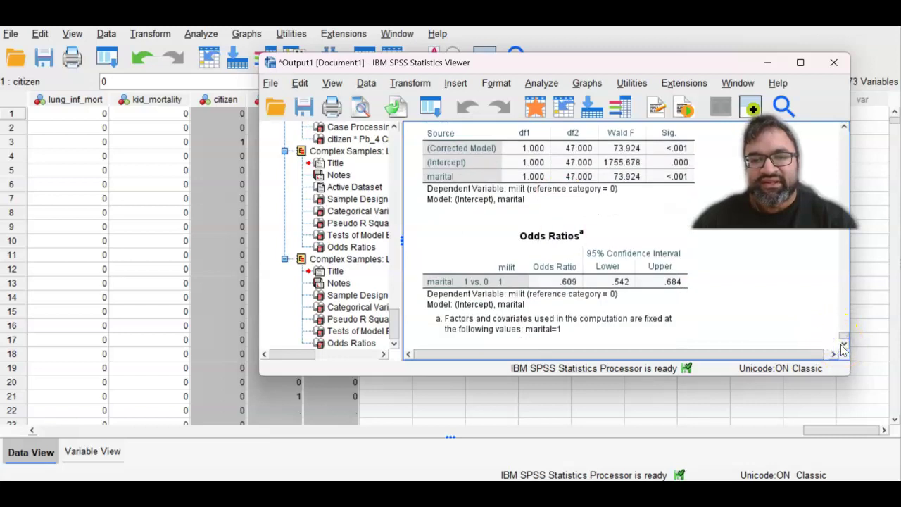
Select the Odds Ratios table showing marital 1 vs. 0 odds ratio .609 (CI .542–.684).
click(592, 276)
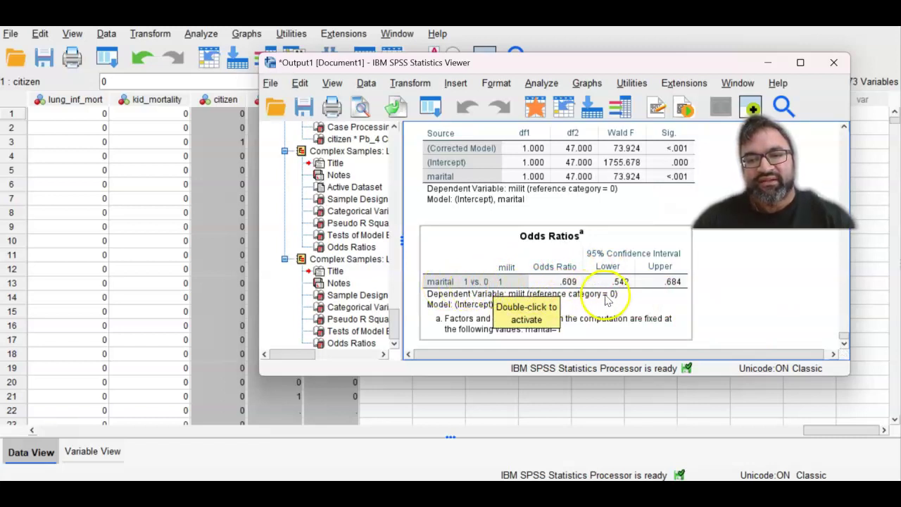
click(680, 281)
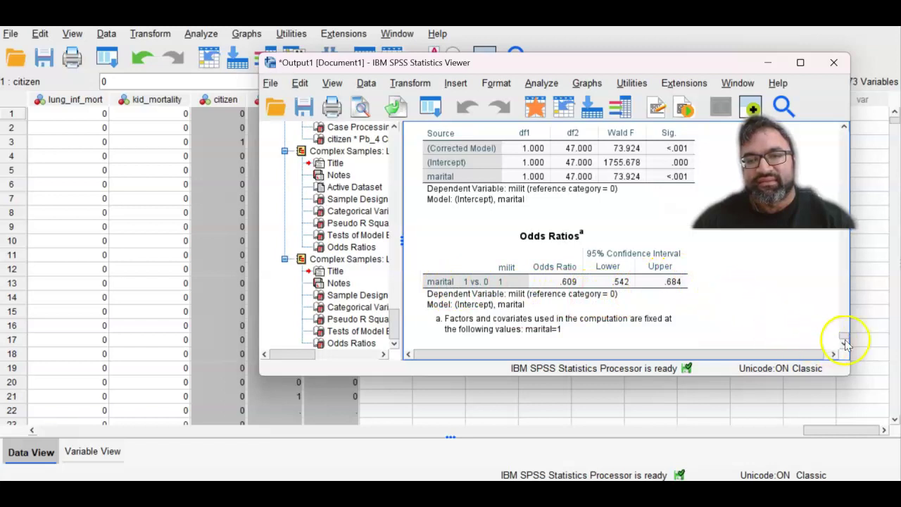
click(583, 301)
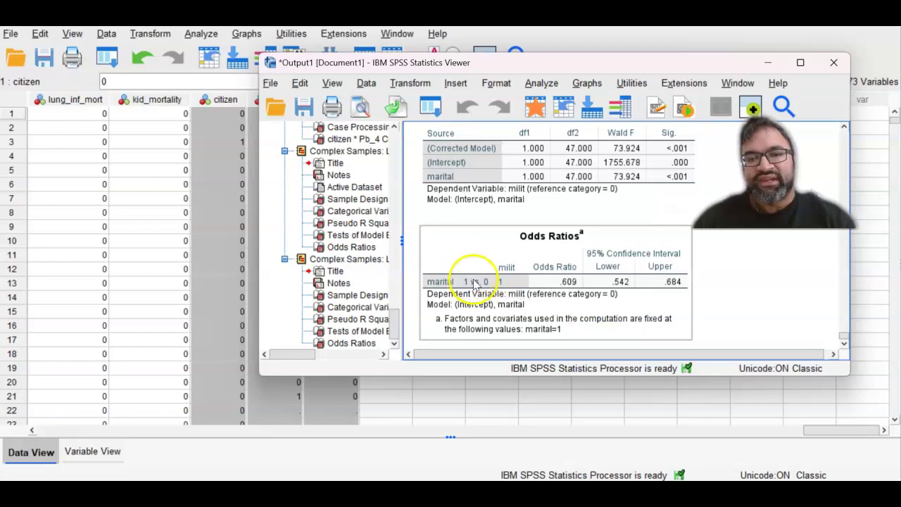
click(696, 285)
click(684, 283)
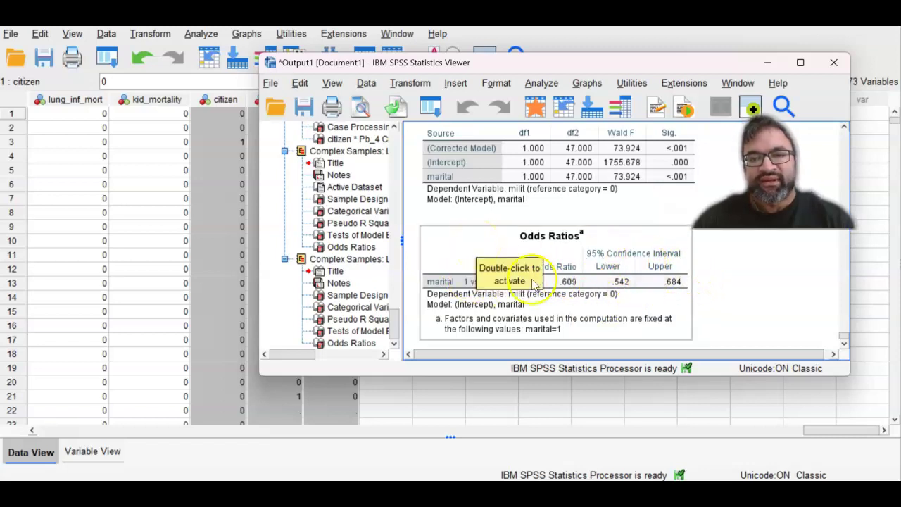
click(739, 310)
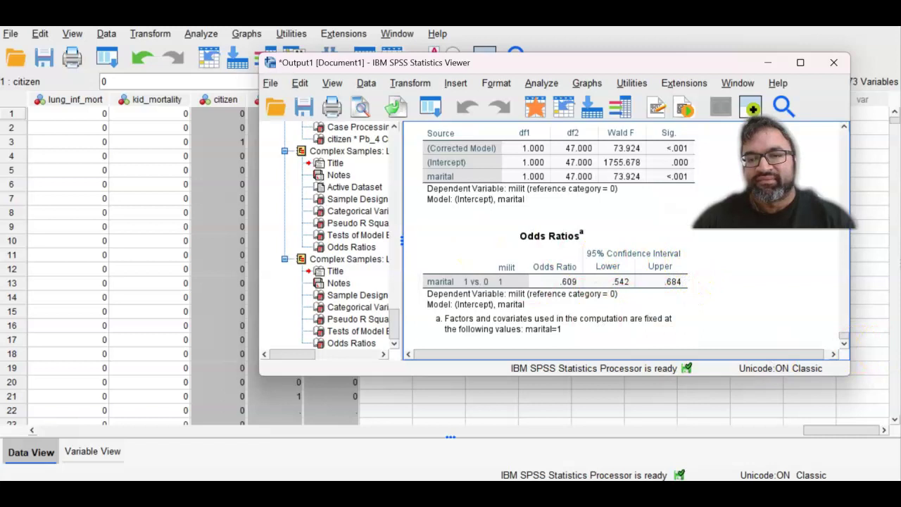
click(843, 344)
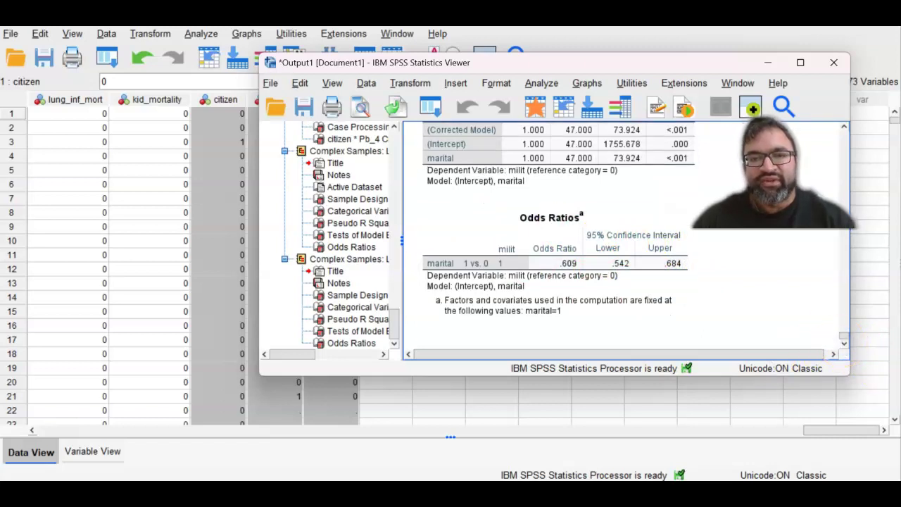
Look through the Insert, Transform, Data and Analyze menus and select the earlier Odds Ratios table.
click(458, 85)
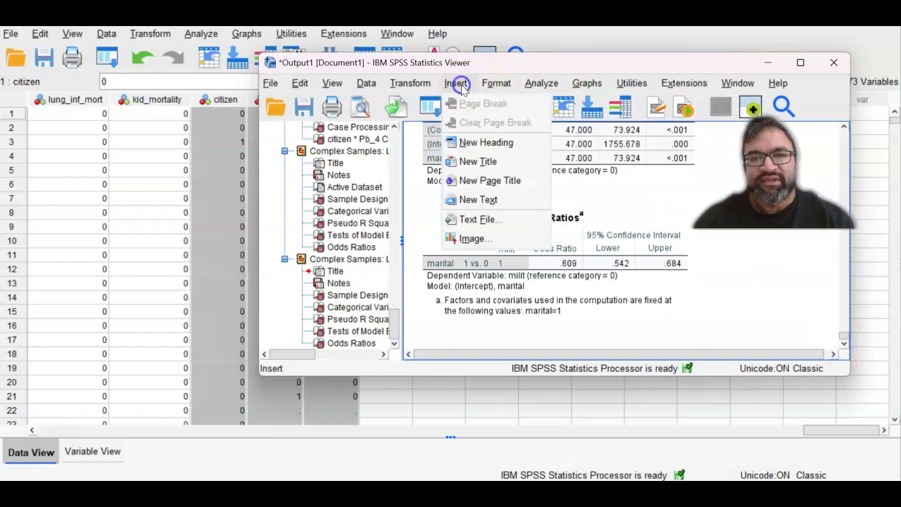
mouse_move(500, 84)
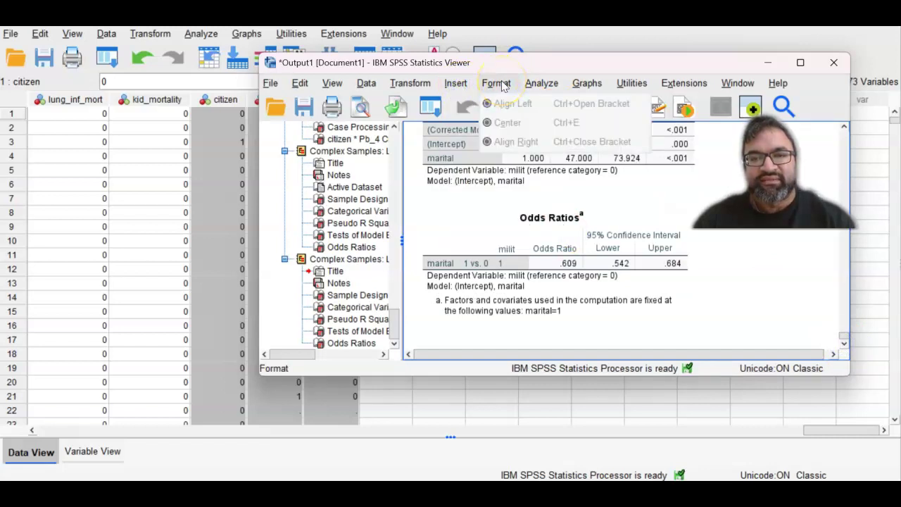
click(427, 84)
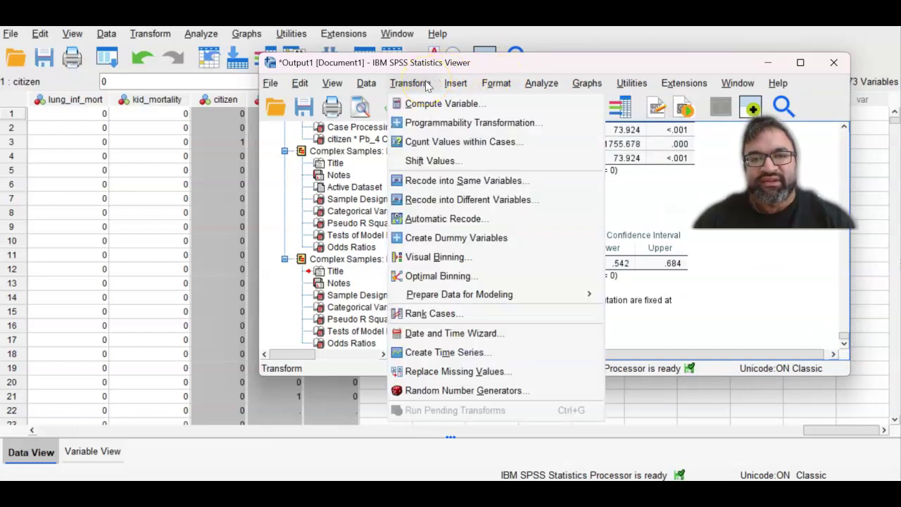
click(377, 84)
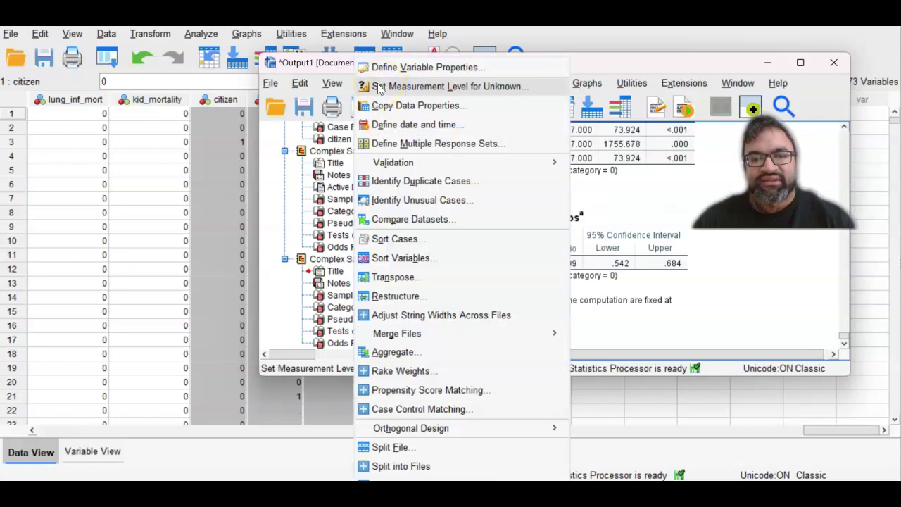
click(553, 83)
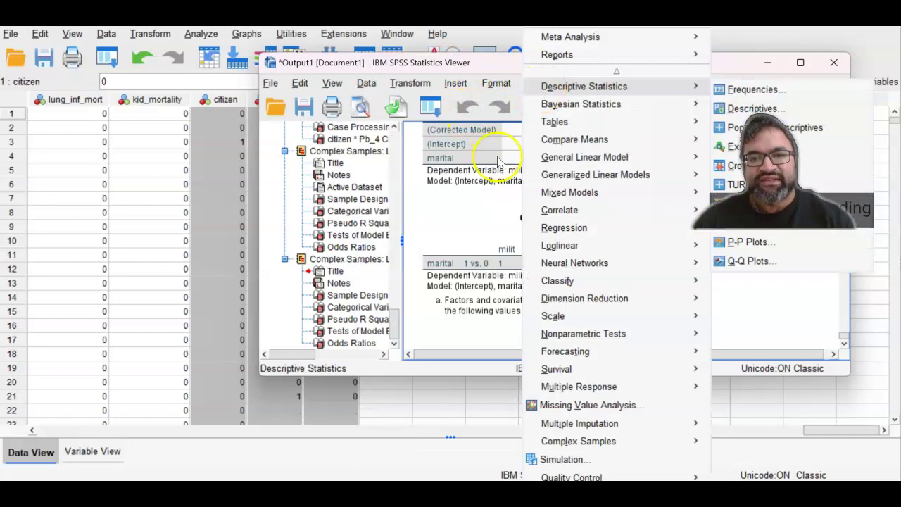
click(474, 220)
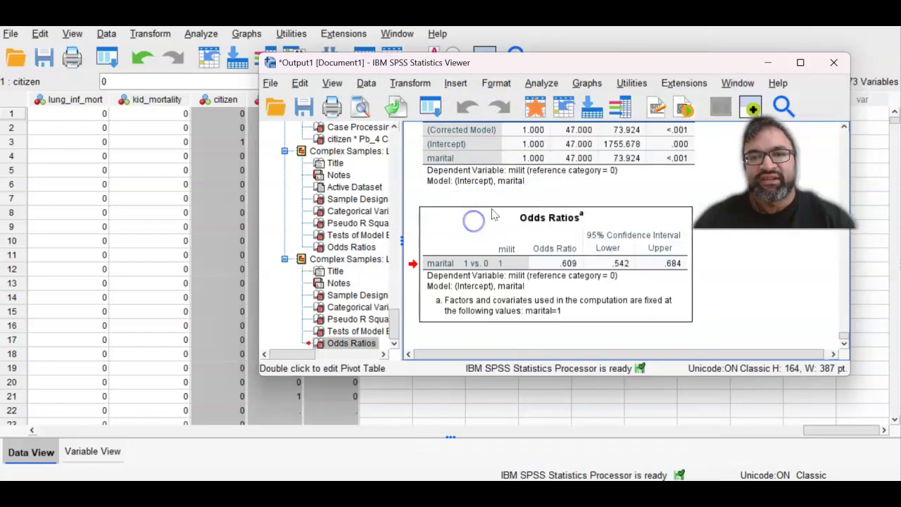
Reopen Analyze > Complex Samples > Logistic Regression to bring up the plan dialog.
click(542, 83)
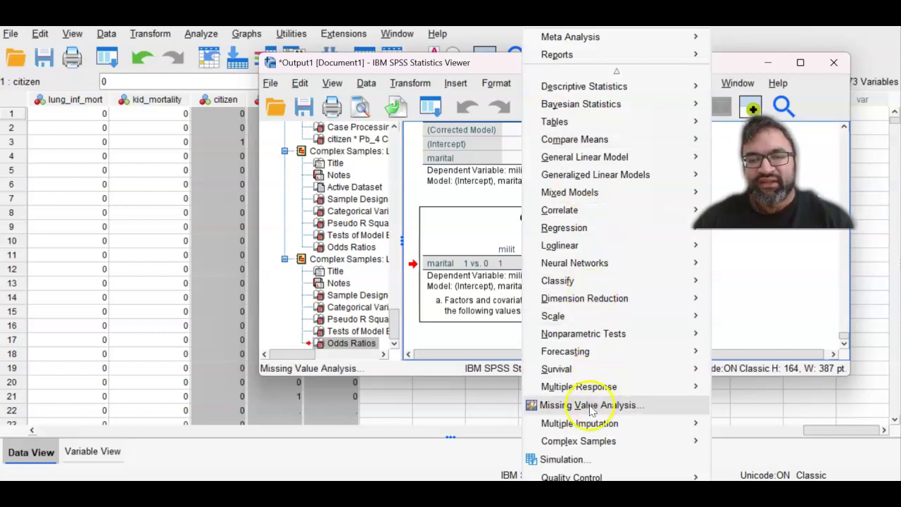
mouse_move(587, 449)
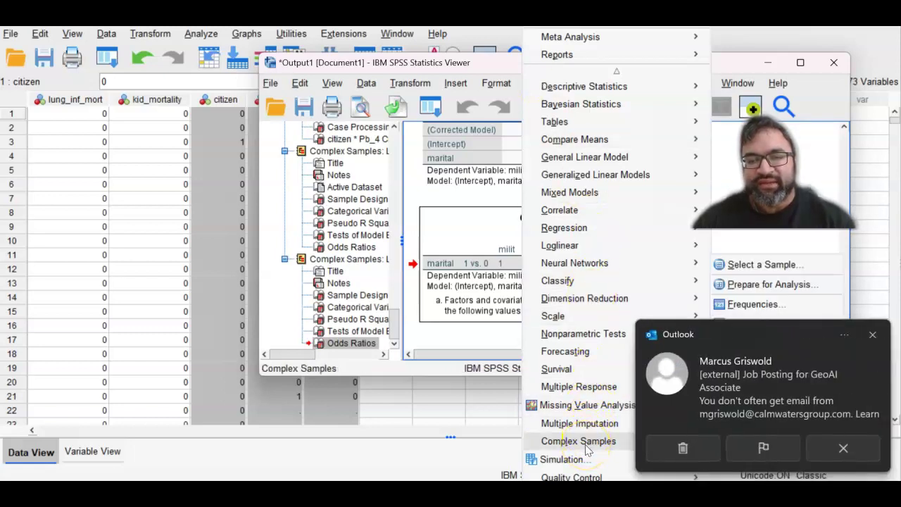
click(873, 334)
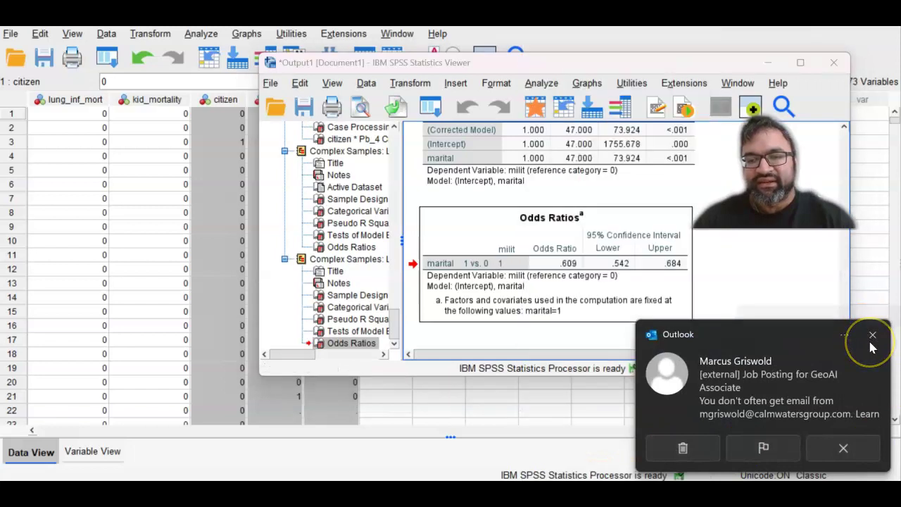
click(542, 83)
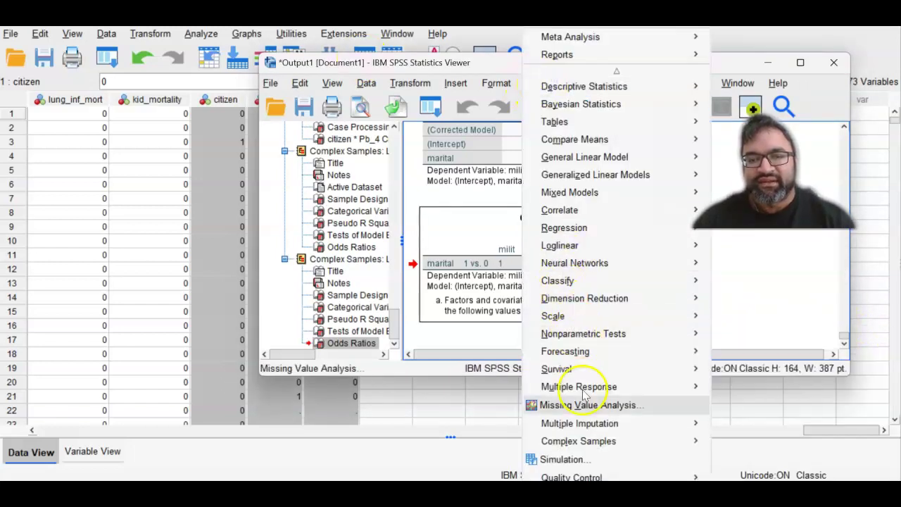
mouse_move(594, 452)
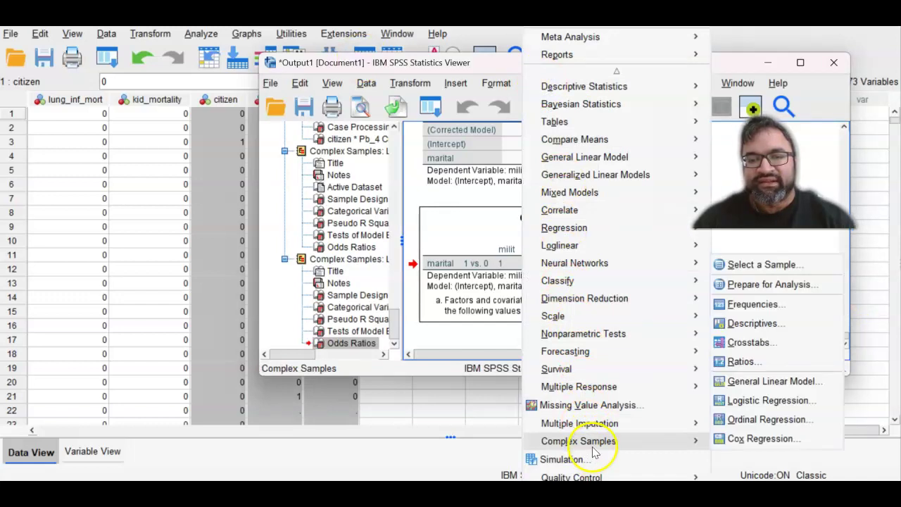
click(760, 401)
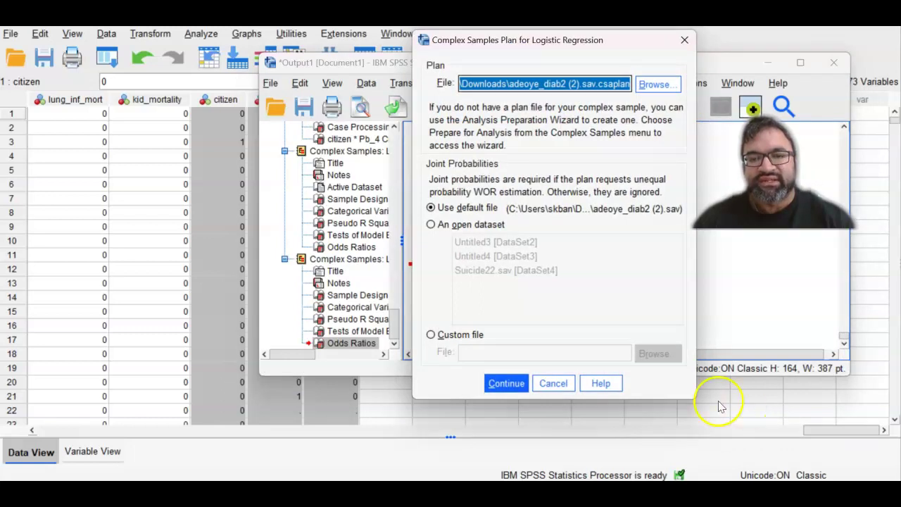
Accept the existing plan, change marital's odds ratio reference to Highest value, and rerun.
click(518, 388)
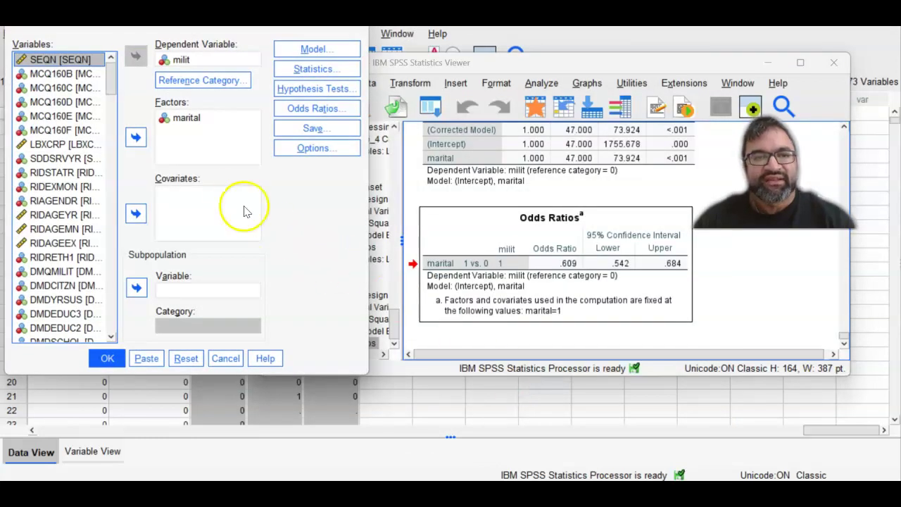
click(329, 116)
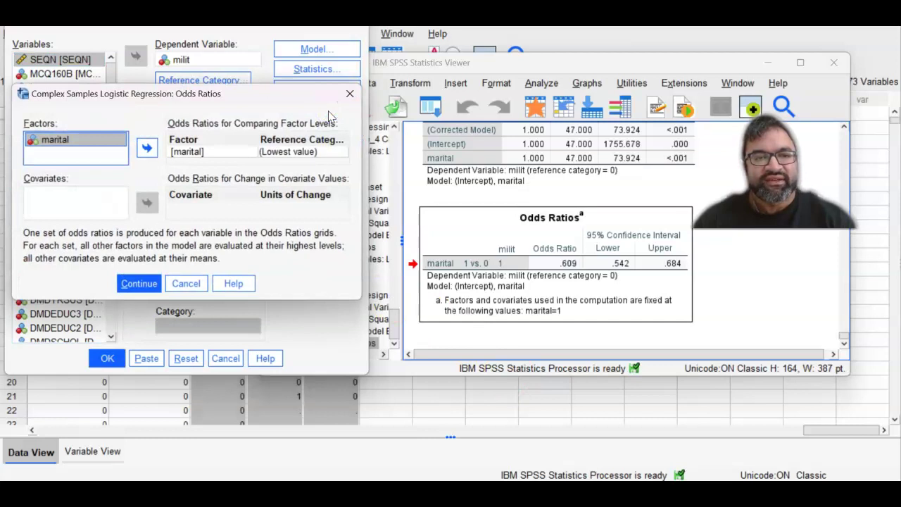
click(293, 152)
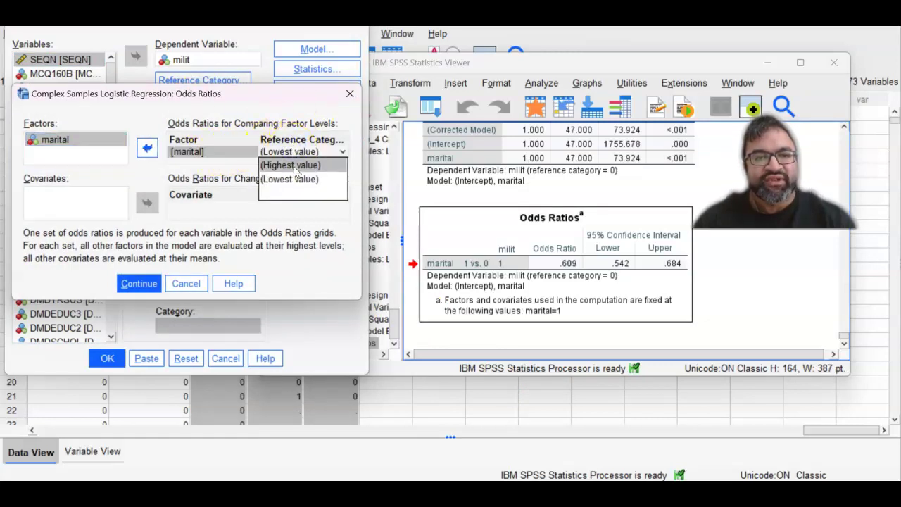
click(294, 165)
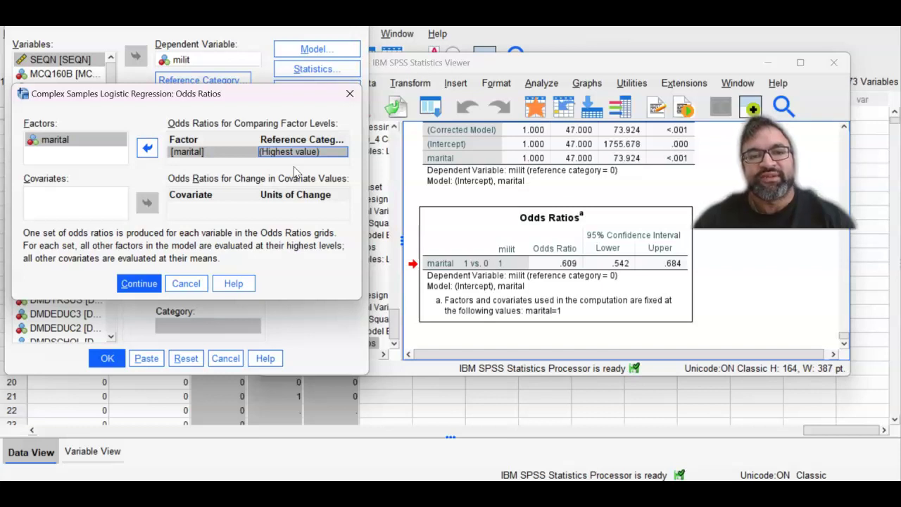
click(144, 283)
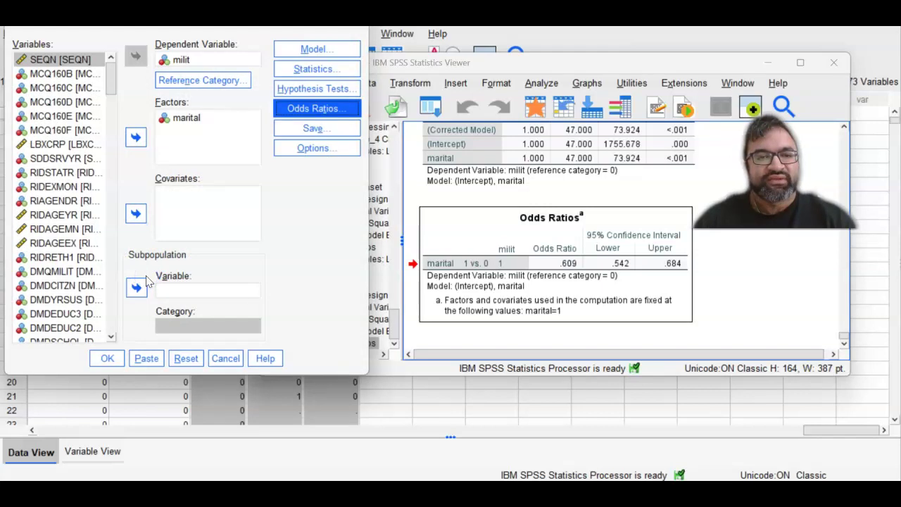
click(108, 359)
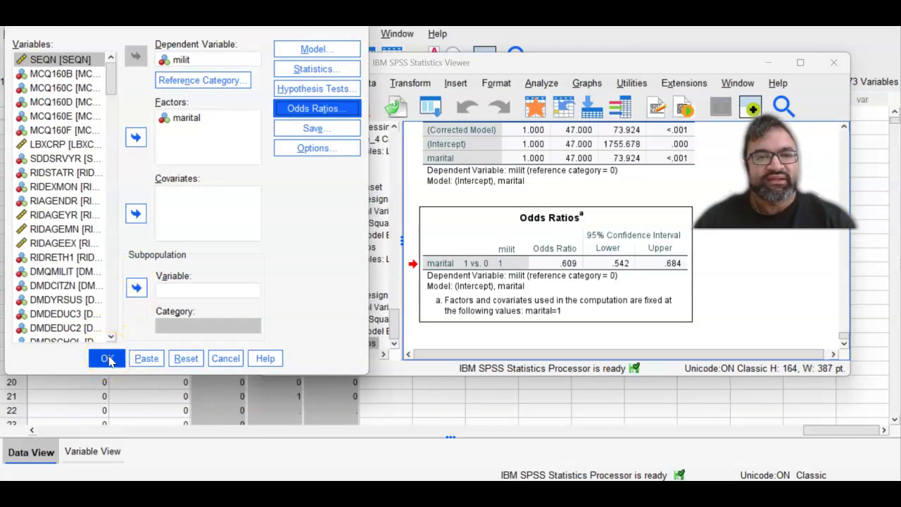
click(108, 359)
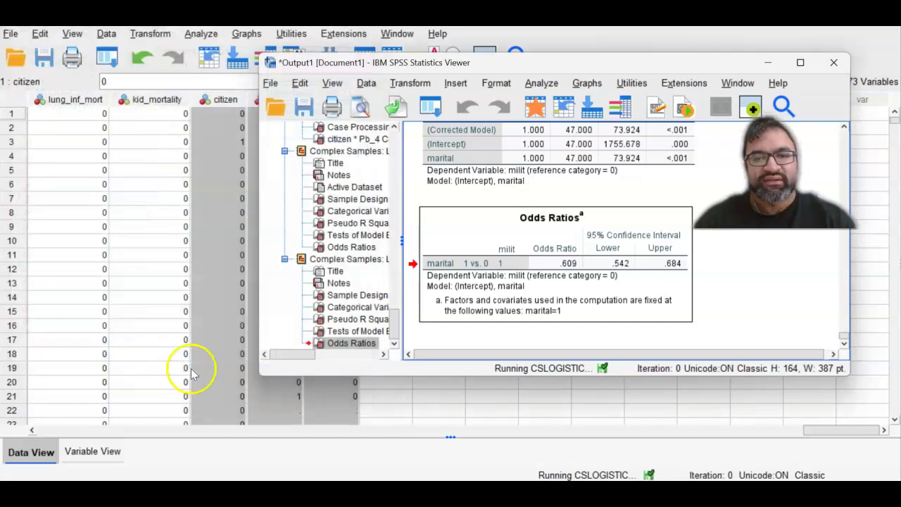
Scroll the new output past Categorical Variable Information, Pseudo R Squares and Tests of Model Effects.
click(845, 346)
click(845, 346)
click(845, 345)
click(845, 346)
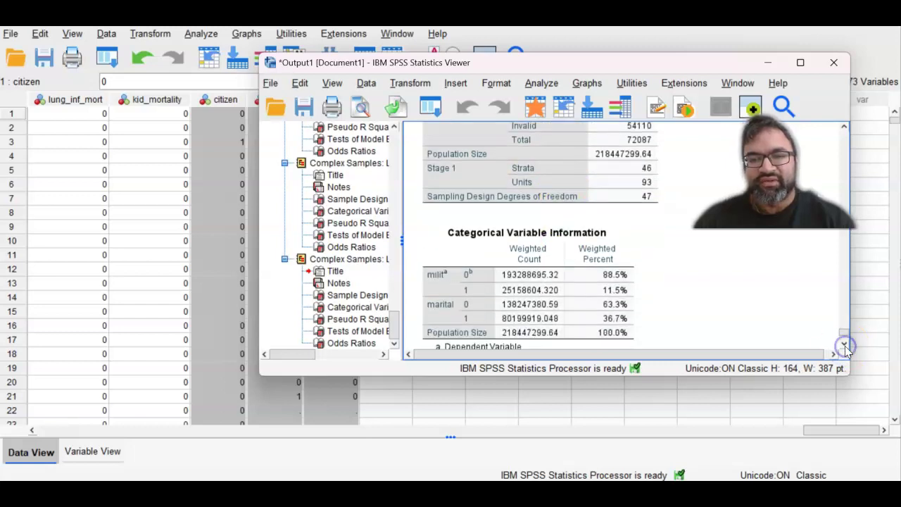
click(845, 345)
click(846, 346)
click(845, 345)
click(845, 346)
click(845, 346)
click(846, 345)
click(845, 346)
click(846, 346)
click(845, 346)
click(845, 346)
click(845, 345)
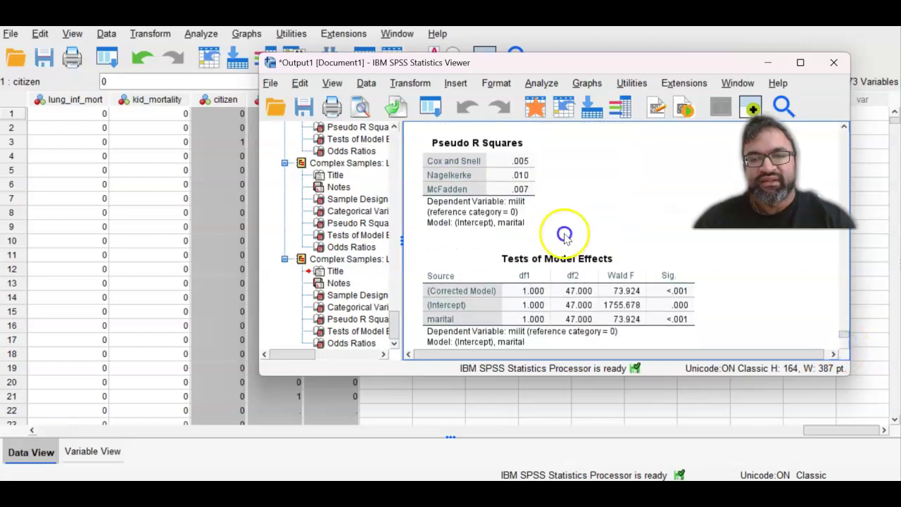
Bring the new Odds Ratios table into view and select it (marital 0 vs. 1: 1.642).
click(845, 346)
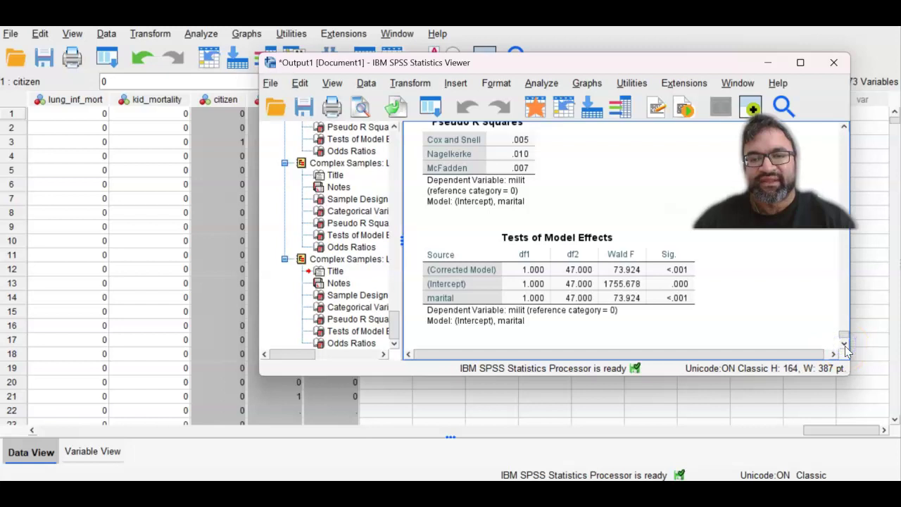
click(845, 346)
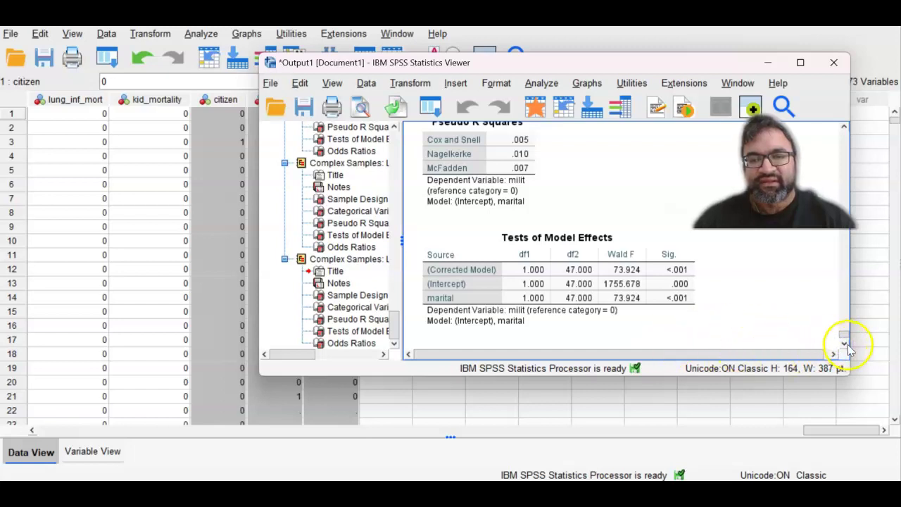
click(845, 344)
click(845, 344)
click(845, 344)
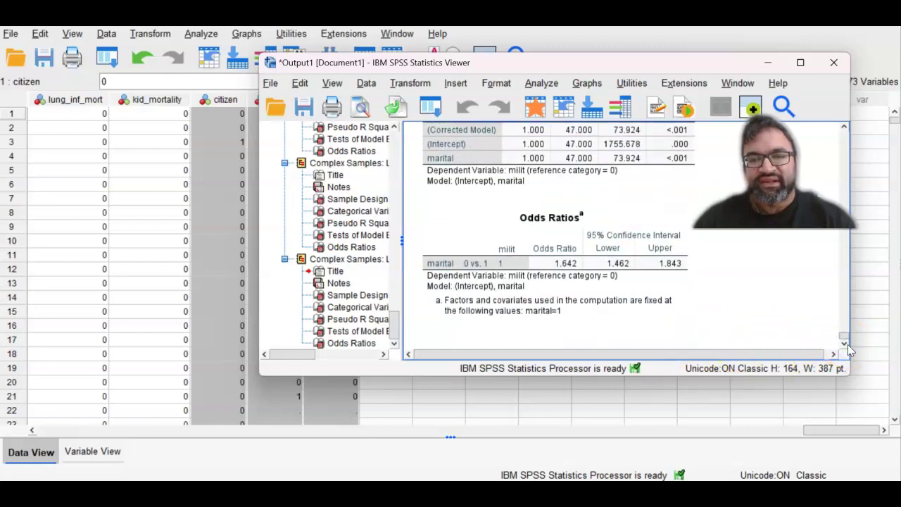
click(614, 302)
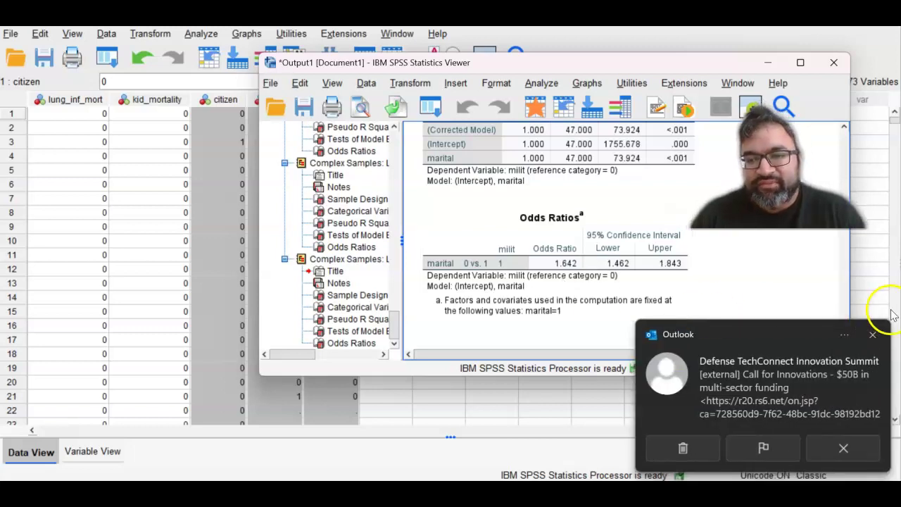
click(878, 337)
click(642, 241)
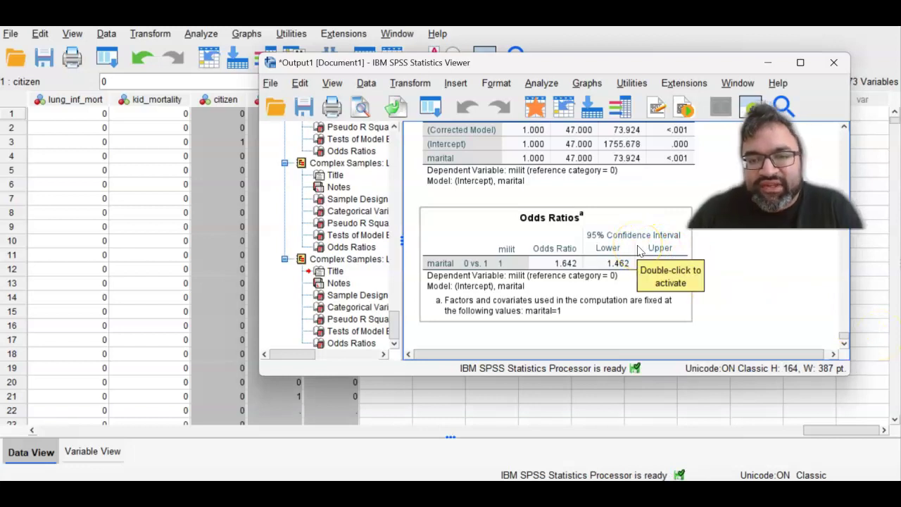
click(644, 315)
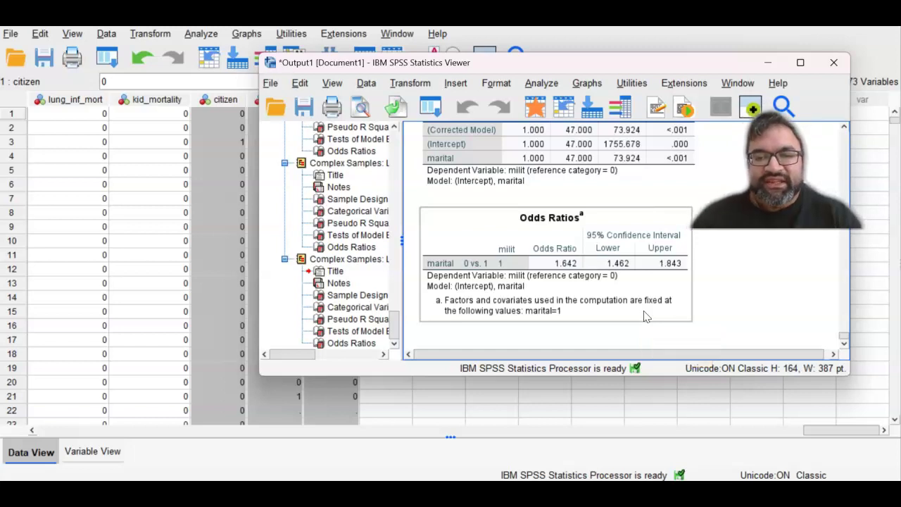
click(846, 350)
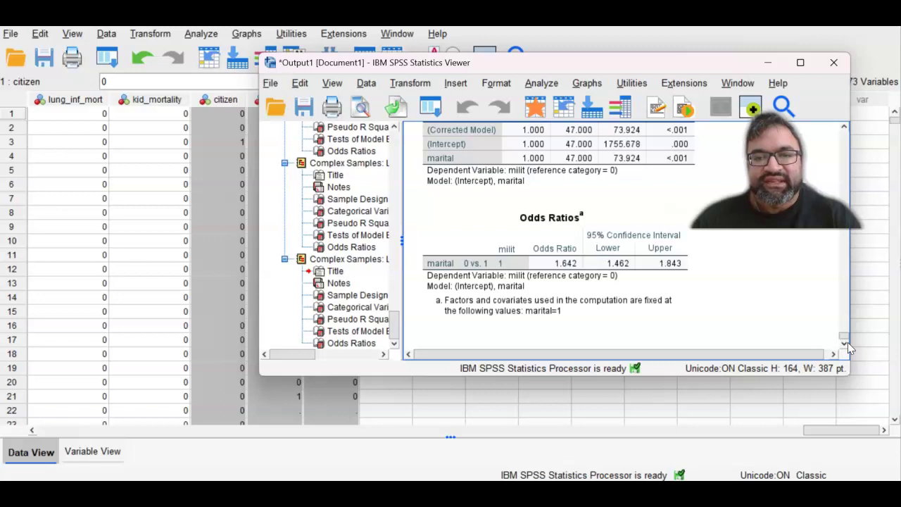
click(458, 177)
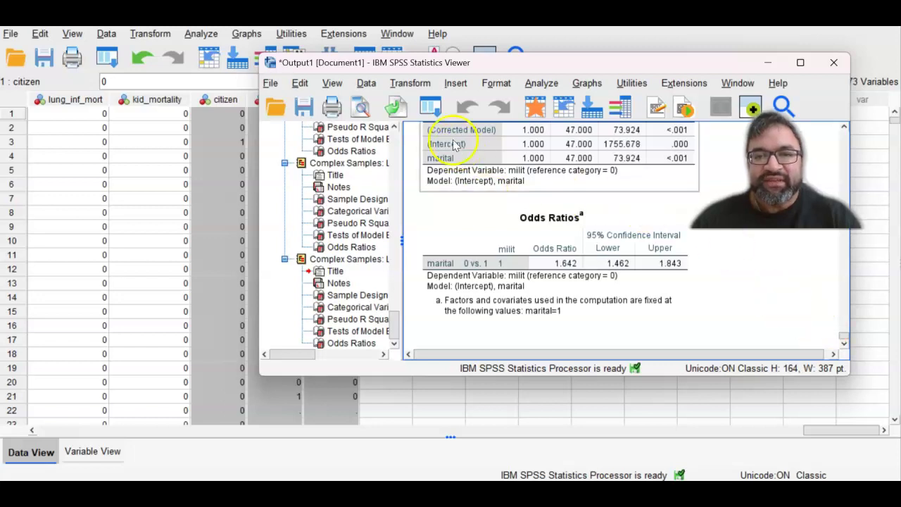